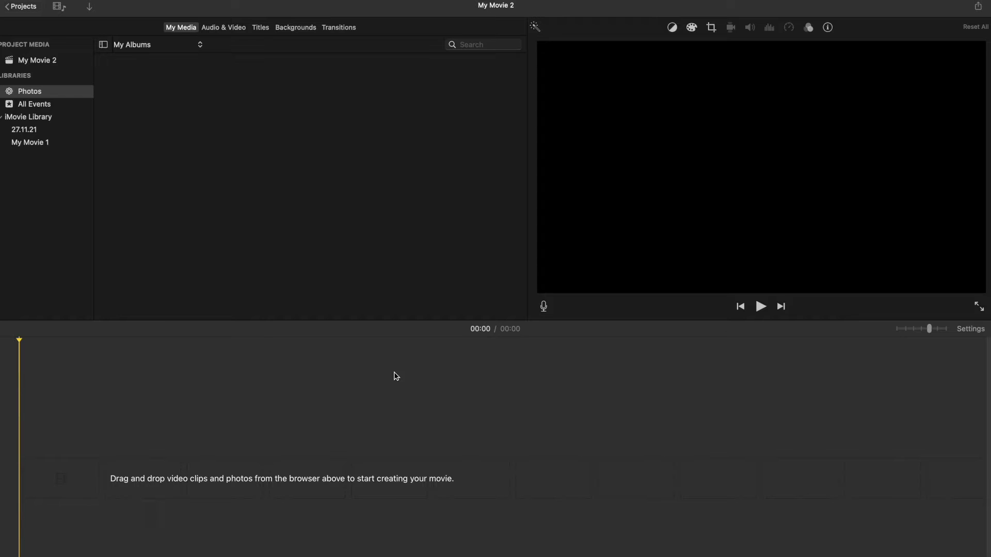
# Paste the seven copied workshop photos into the empty timeline of My Movie 2
pyautogui.press('super+v')
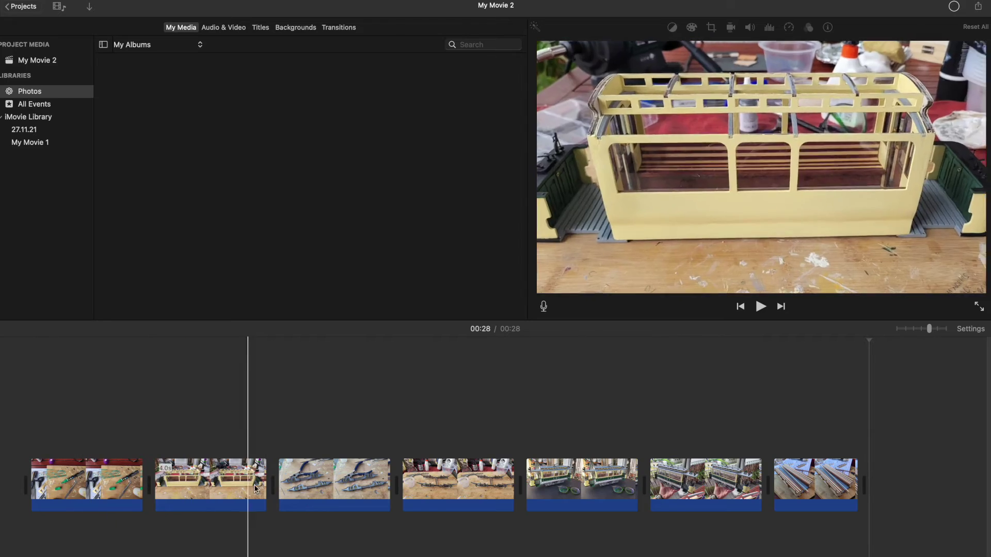
# Apply Ken Burns to the first photo, starting tight on the green markers and ending lower and wider
pyautogui.click(94, 483)
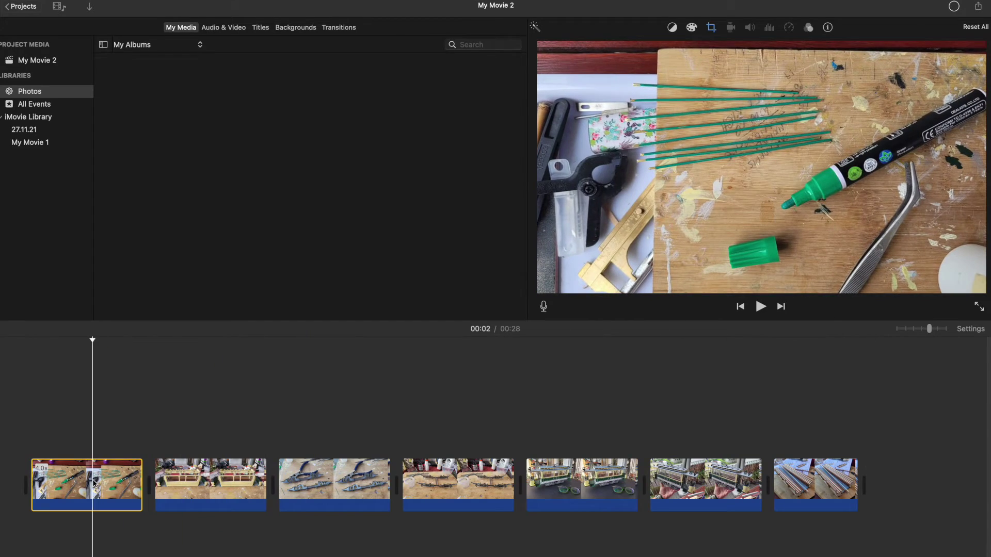
pyautogui.click(712, 29)
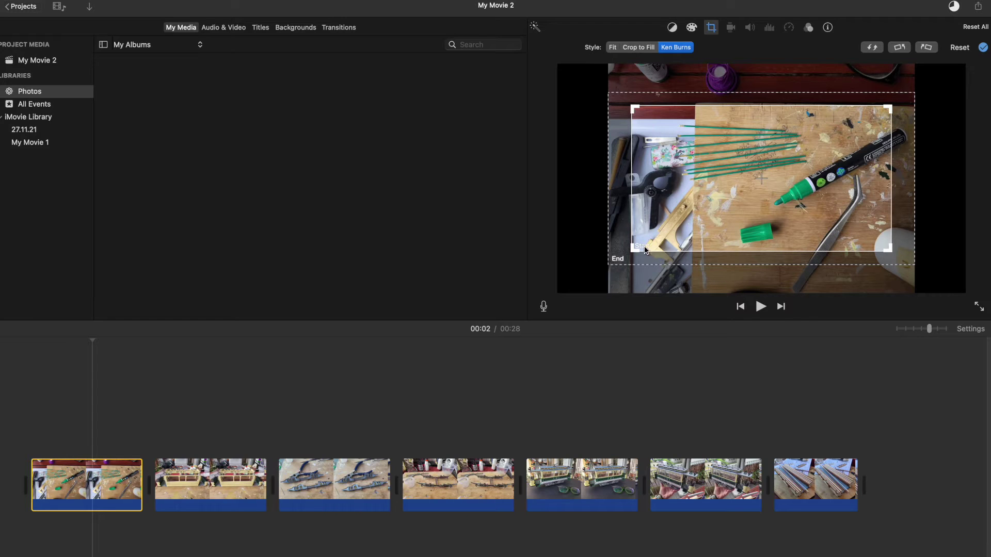
pyautogui.moveTo(708, 185); pyautogui.dragTo(715, 151)
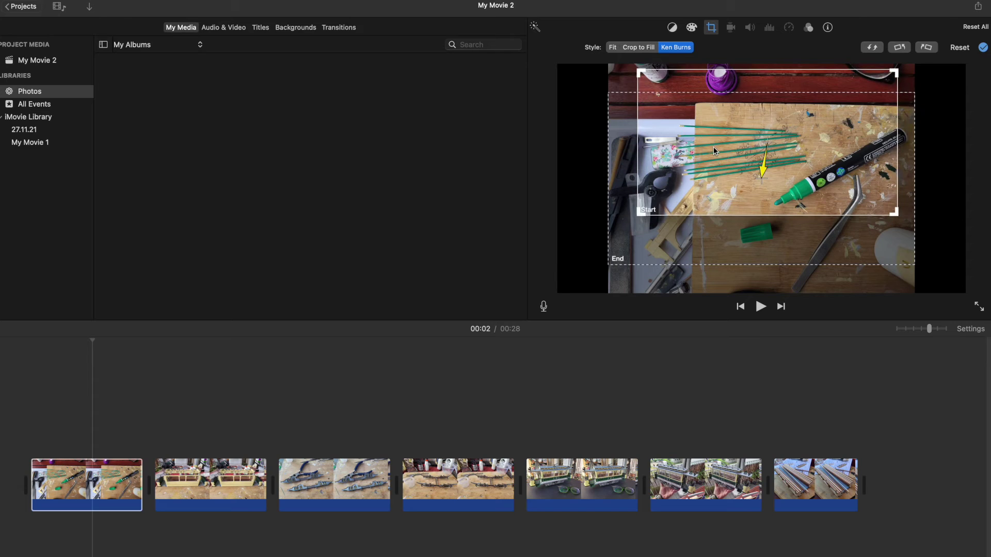
pyautogui.click(655, 257)
pyautogui.moveTo(667, 254); pyautogui.dragTo(665, 273)
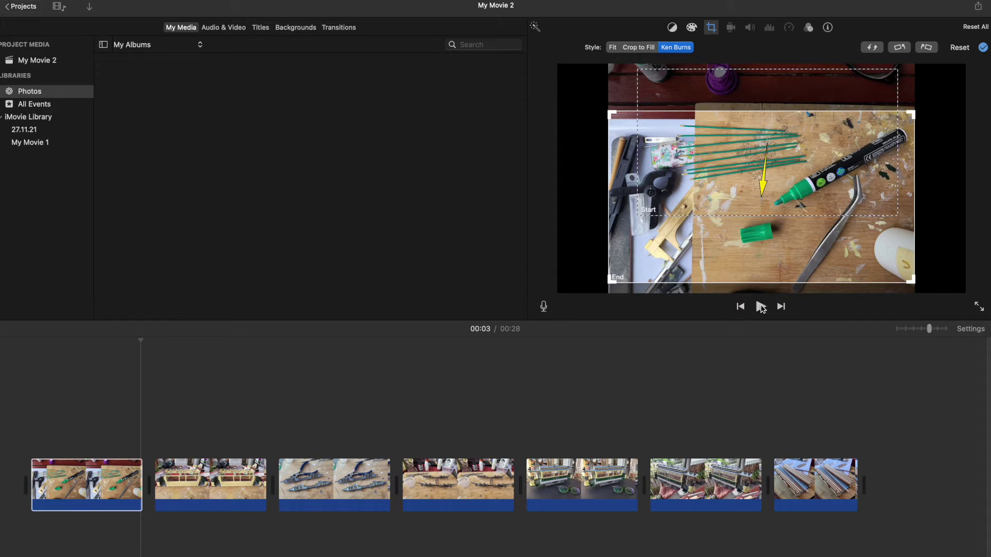
# Play the movie to preview the pan, then deselect the clip
pyautogui.click(761, 307)
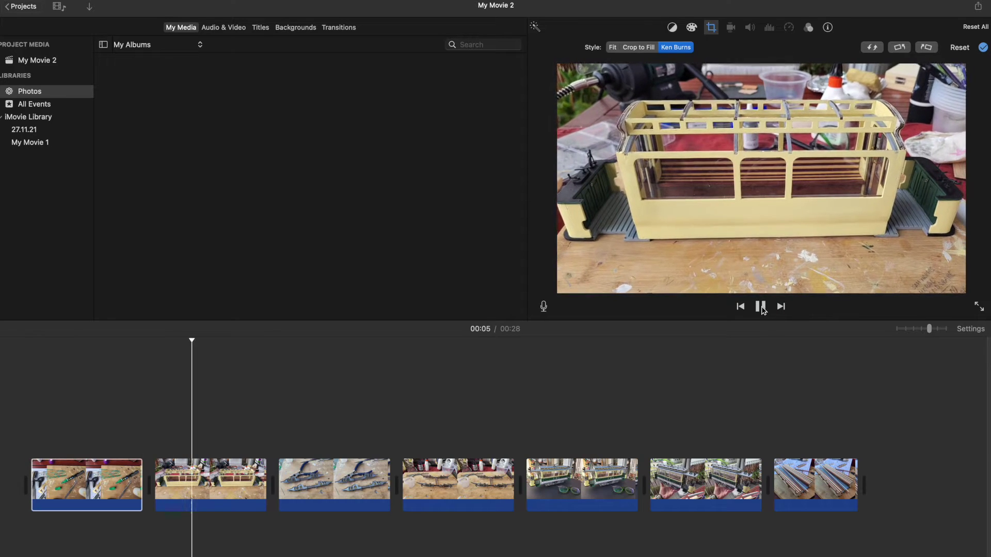
pyautogui.click(761, 306)
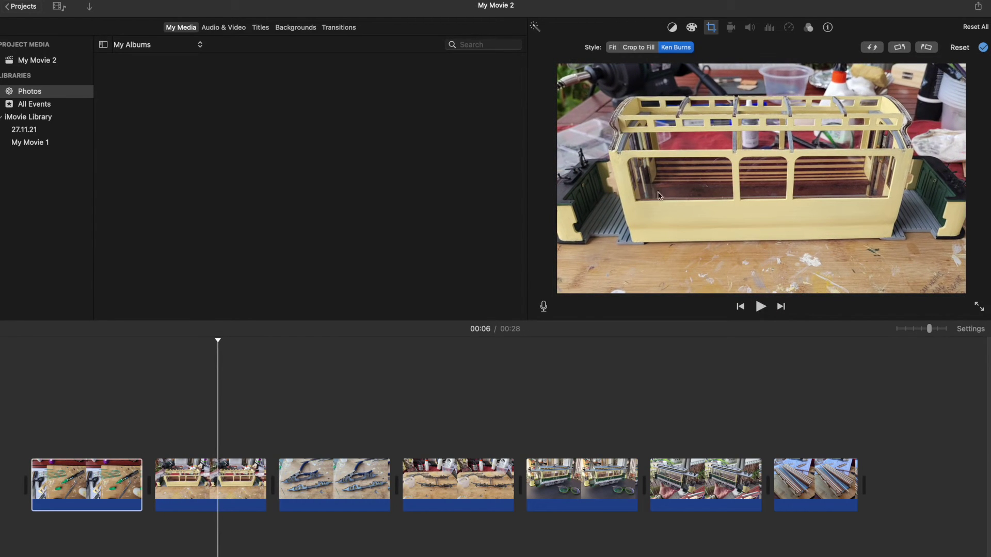
pyautogui.click(197, 354)
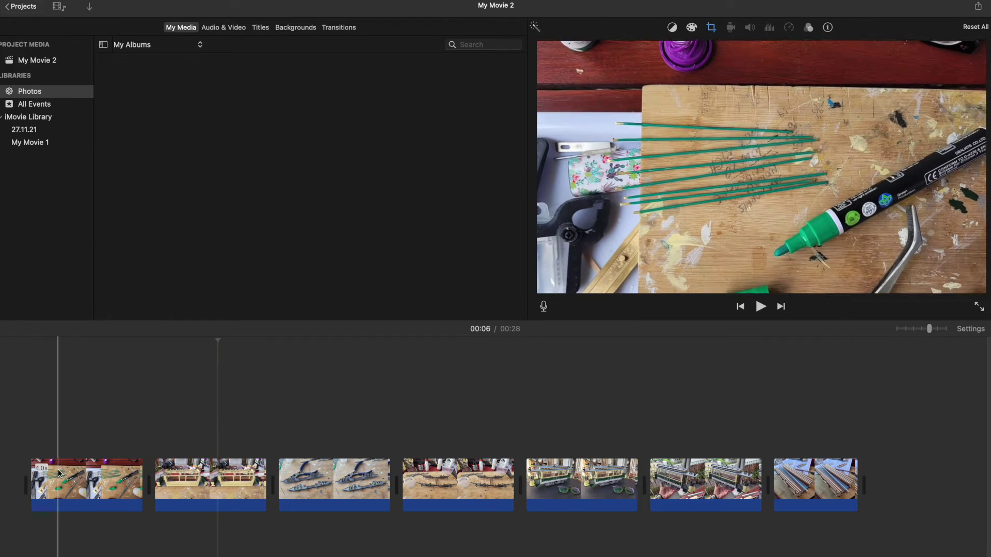
pyautogui.click(110, 485)
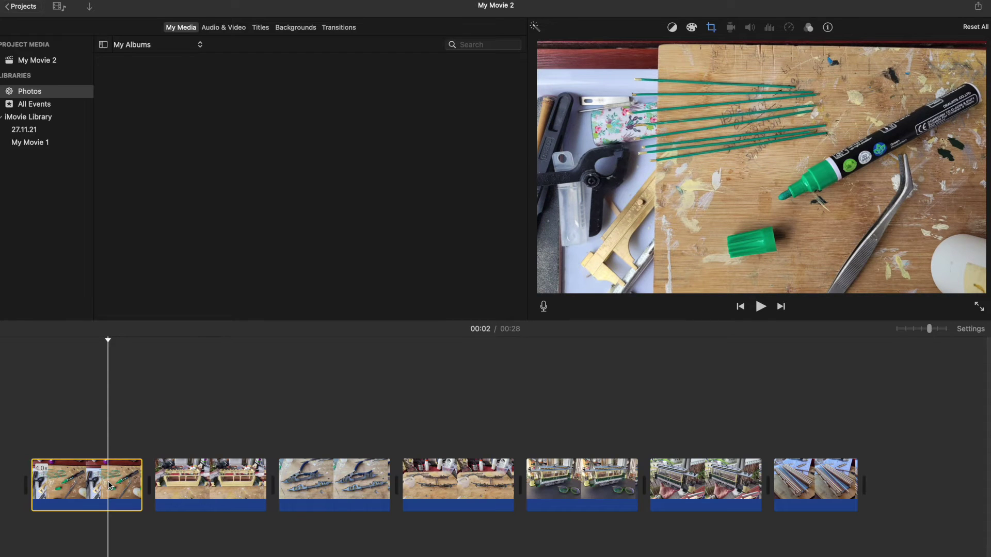
pyautogui.click(827, 28)
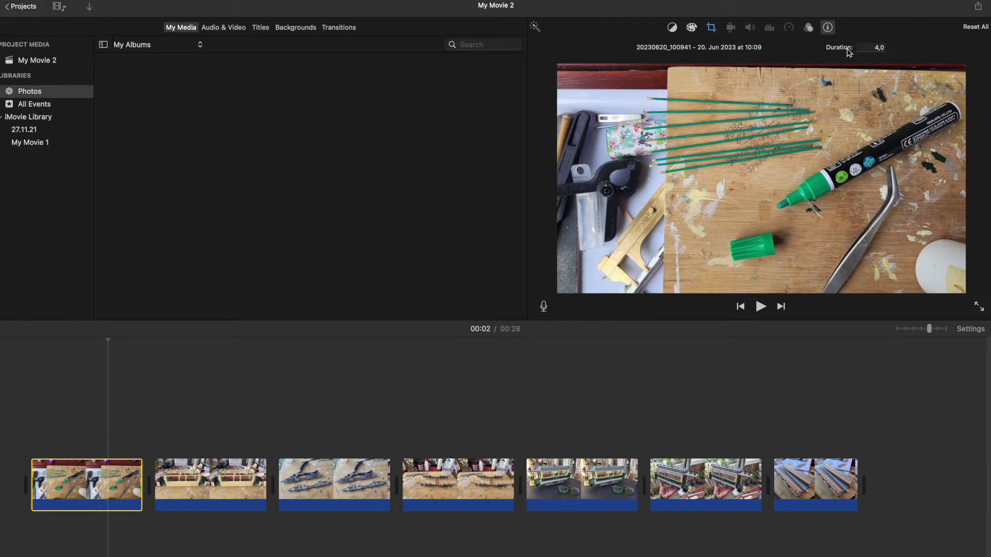
pyautogui.click(827, 27)
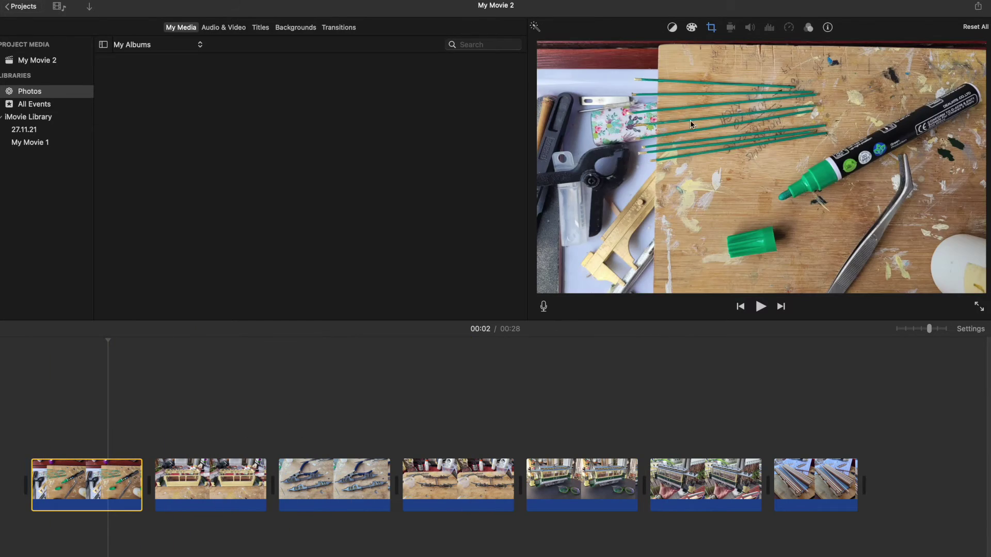
pyautogui.click(711, 29)
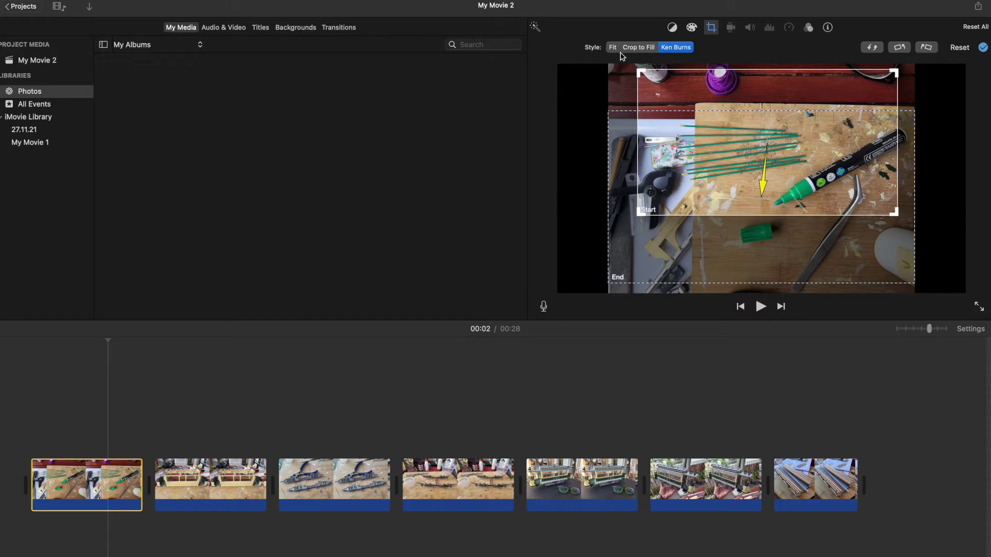
pyautogui.click(711, 29)
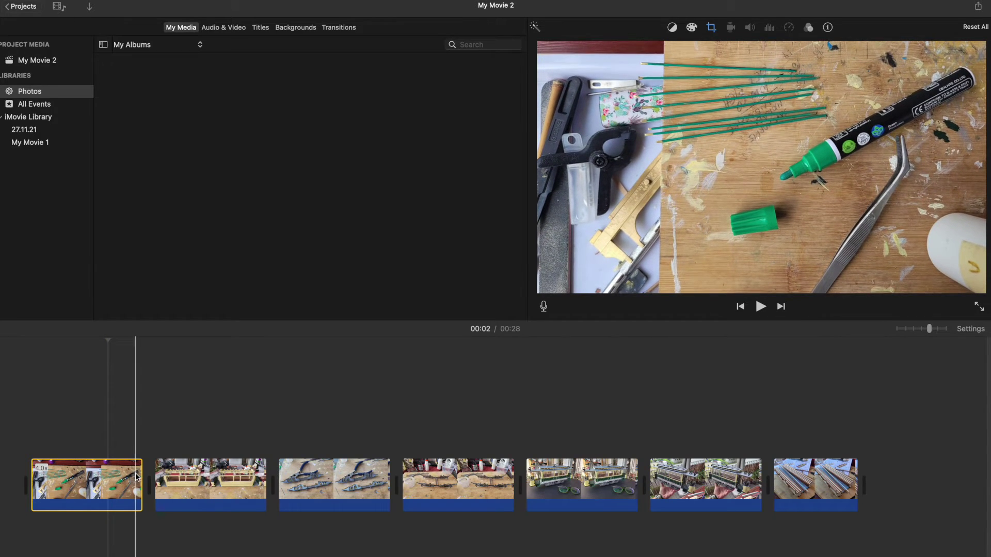
pyautogui.click(115, 476)
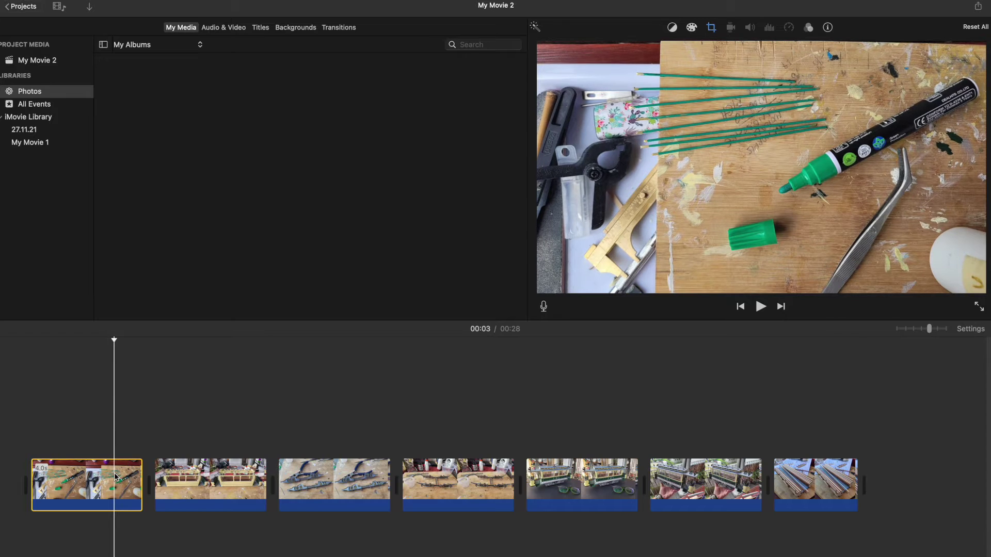
pyautogui.press('space')
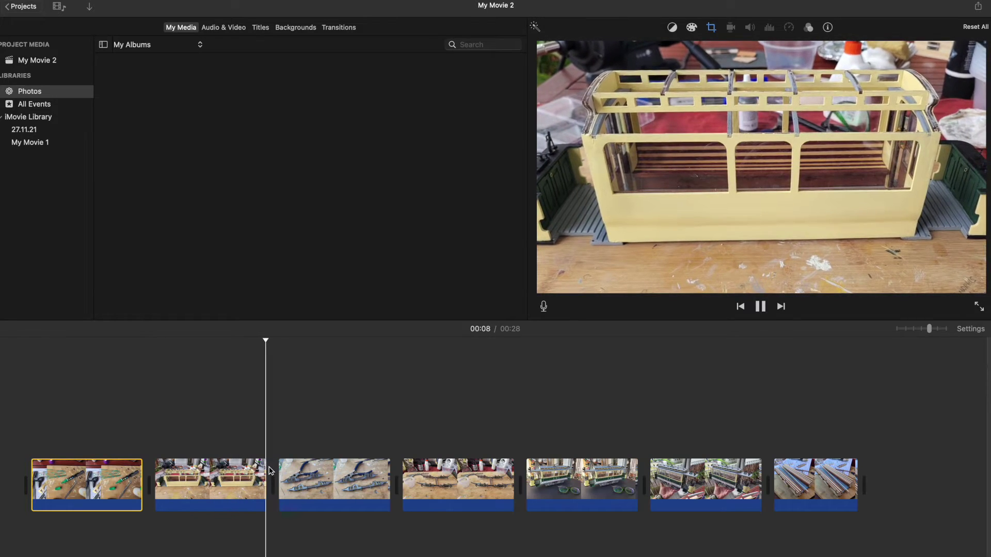
pyautogui.click(312, 474)
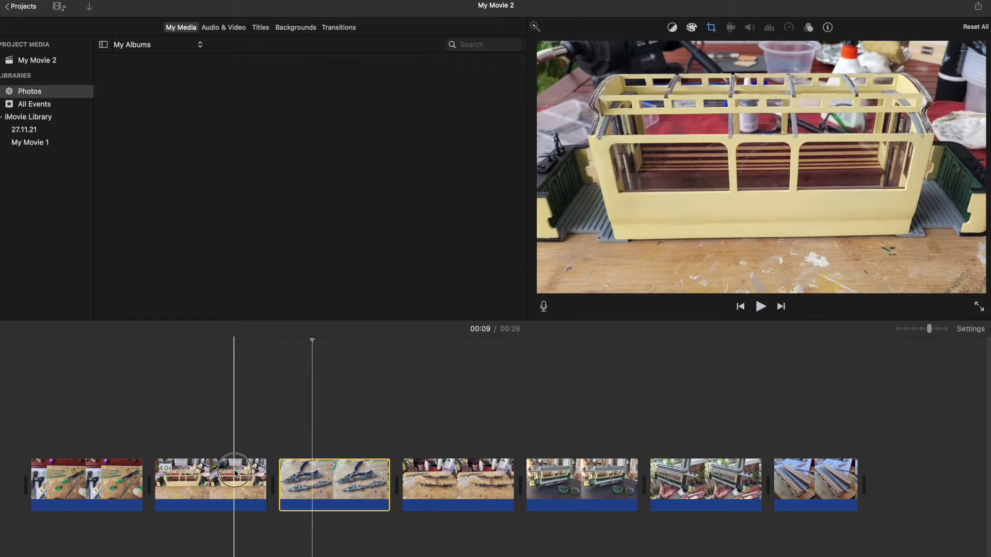
pyautogui.click(235, 472)
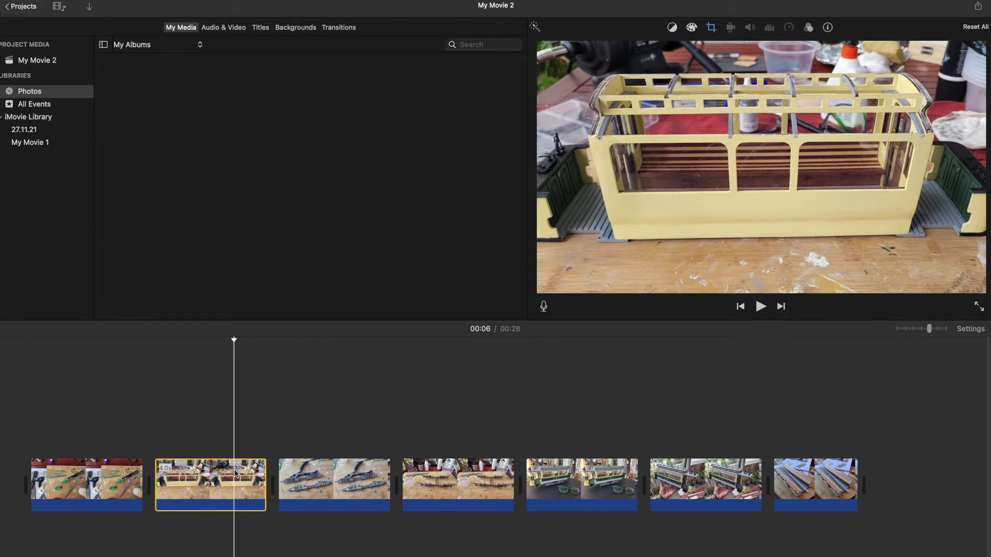
pyautogui.click(338, 28)
# Drop a Cross Blur transition between the tram photo and the bogies-and-pliers photo, then preview it
pyautogui.moveTo(82, 95); pyautogui.dragTo(247, 470)
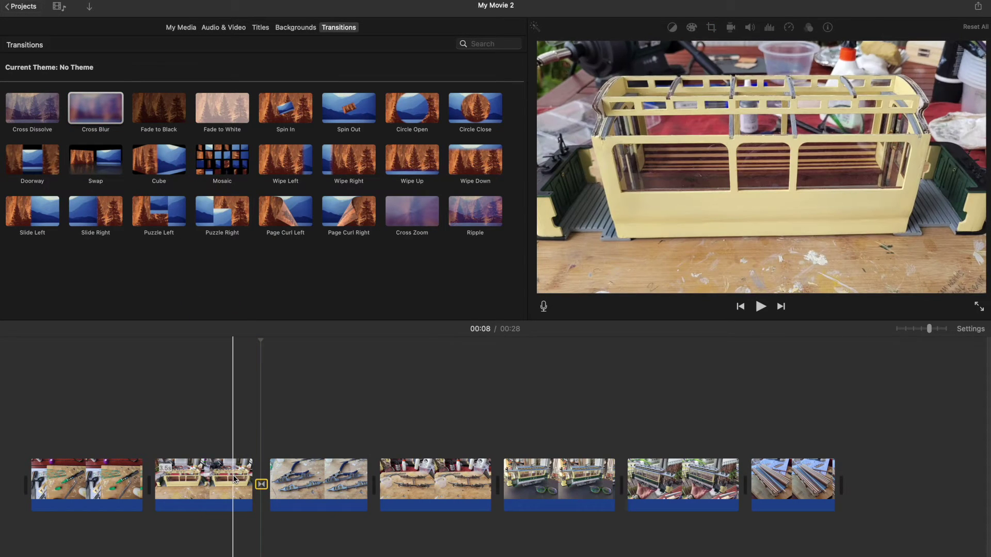
pyautogui.click(233, 477)
pyautogui.press('space')
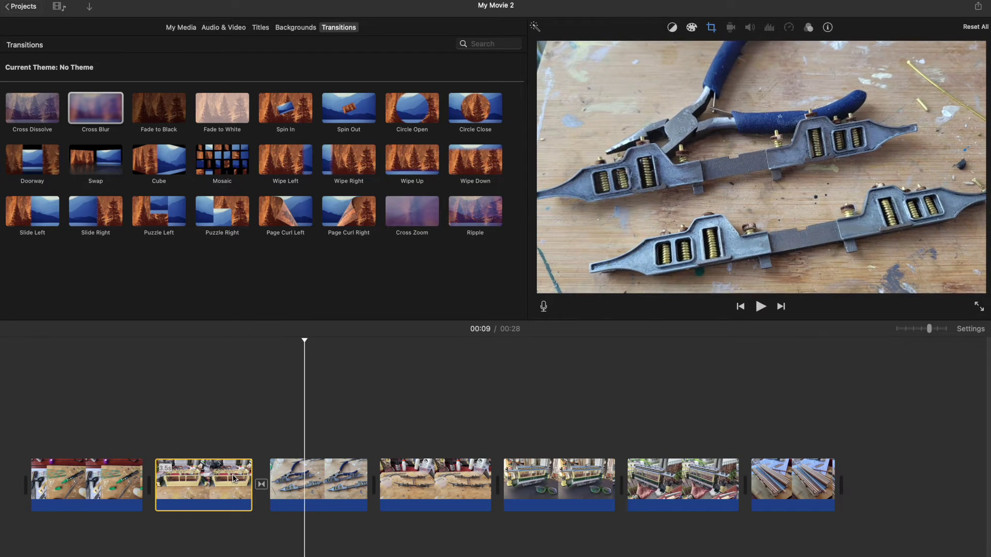
pyautogui.click(233, 482)
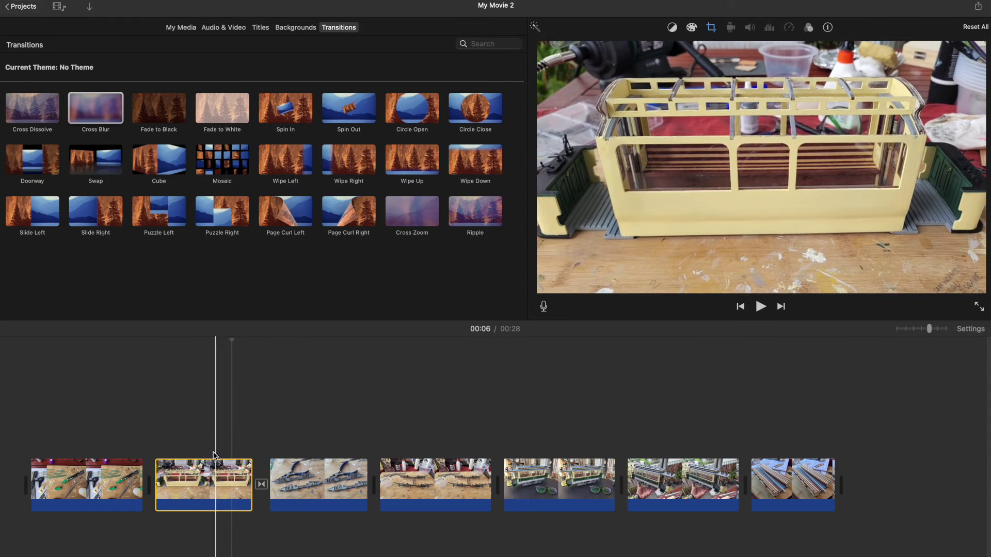
pyautogui.click(177, 485)
pyautogui.click(222, 484)
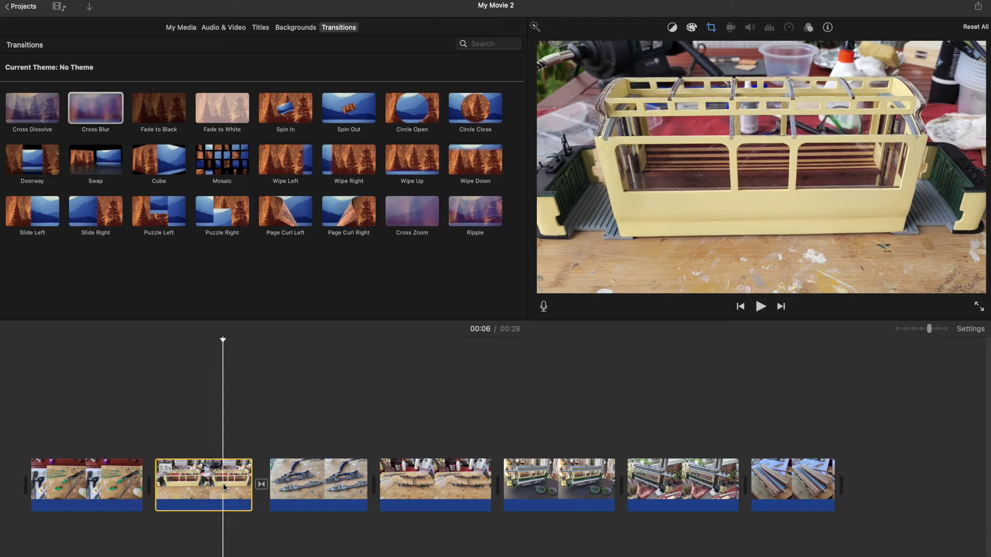
pyautogui.click(241, 484)
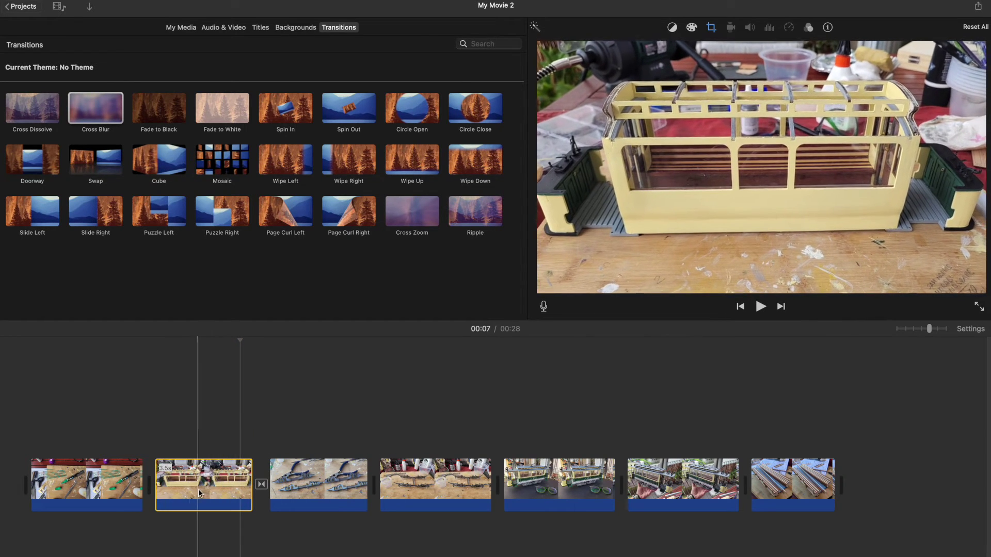
pyautogui.rightClick(218, 487)
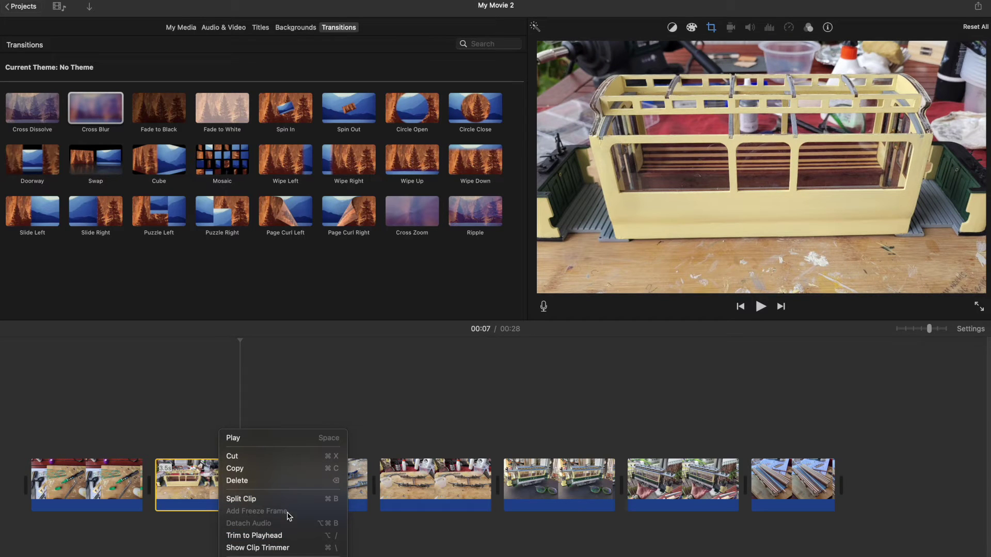
pyautogui.click(184, 480)
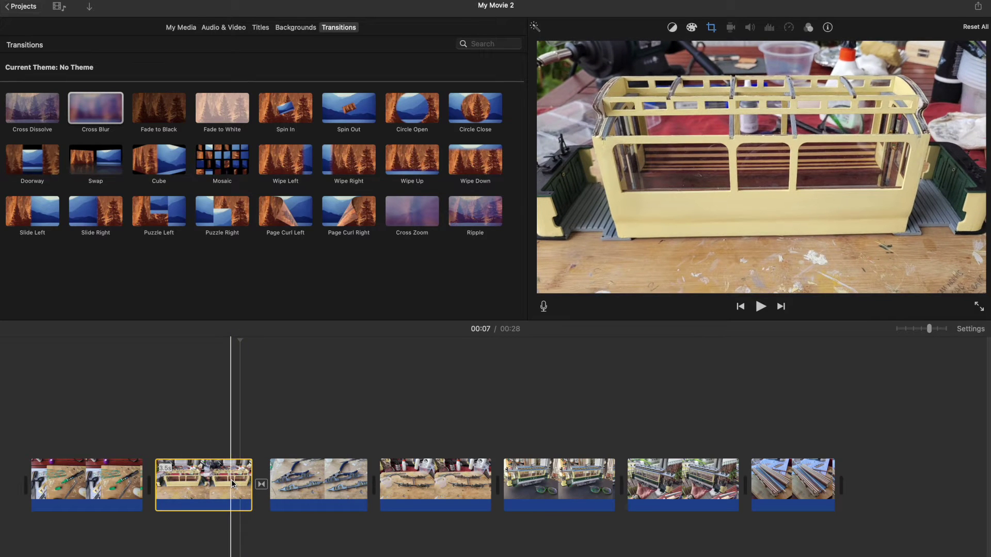
pyautogui.rightClick(231, 479)
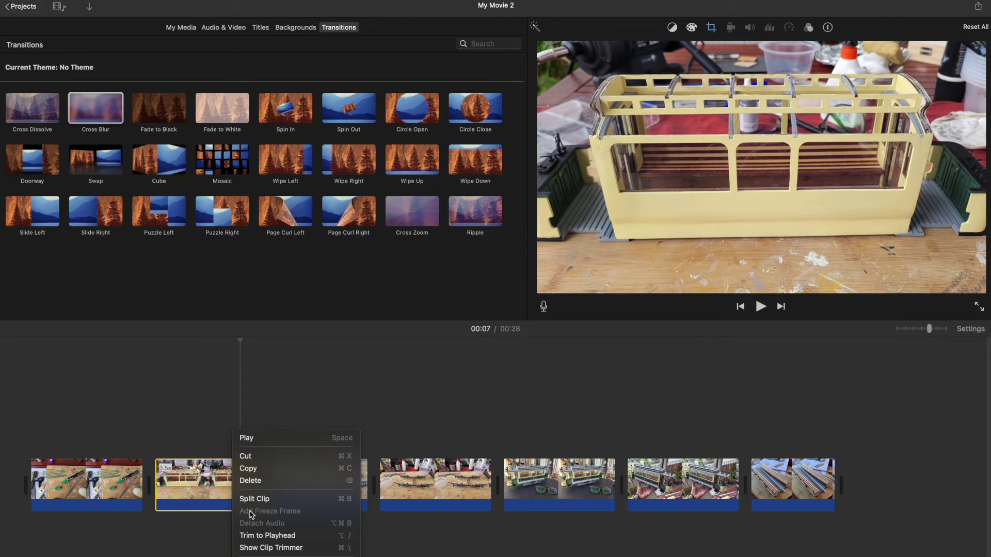
pyautogui.click(248, 499)
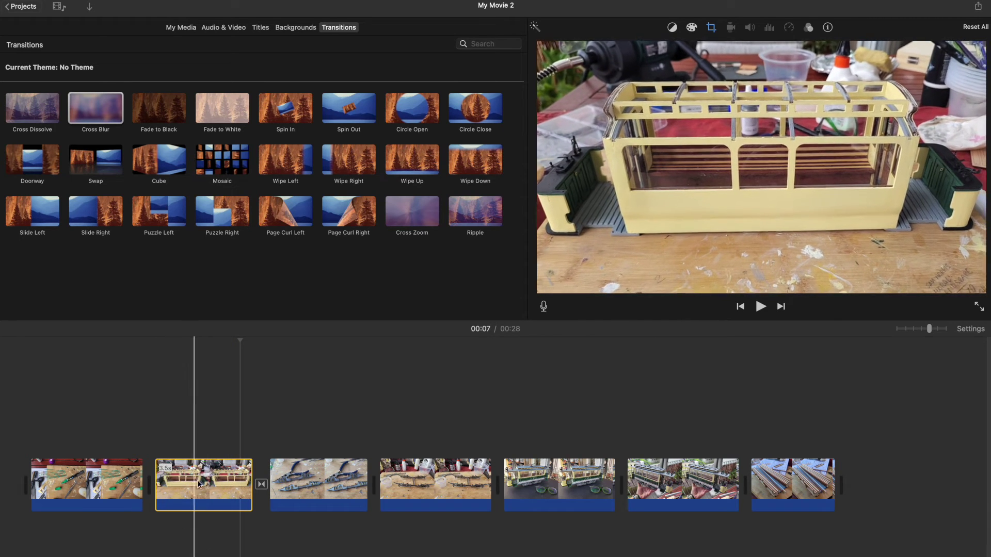
pyautogui.rightClick(230, 484)
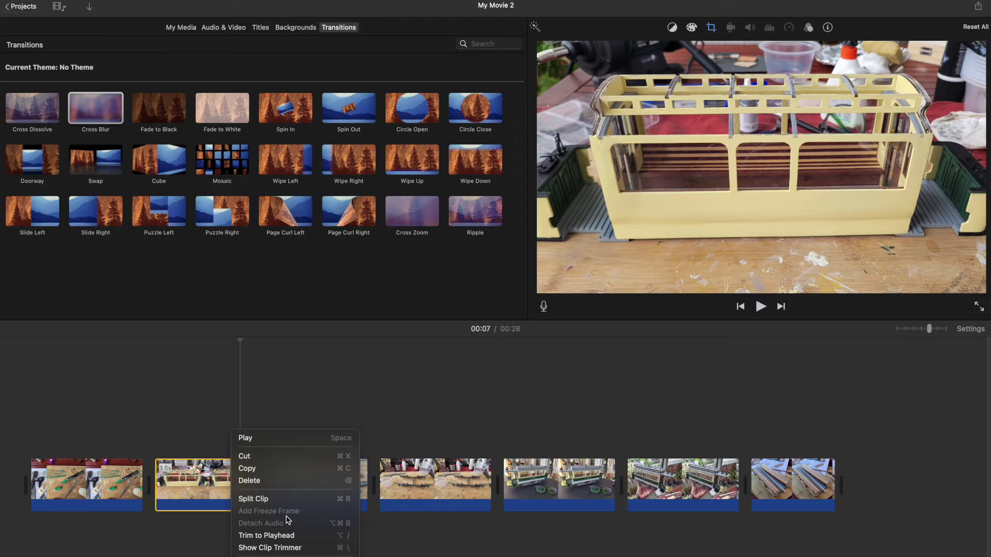
pyautogui.click(207, 490)
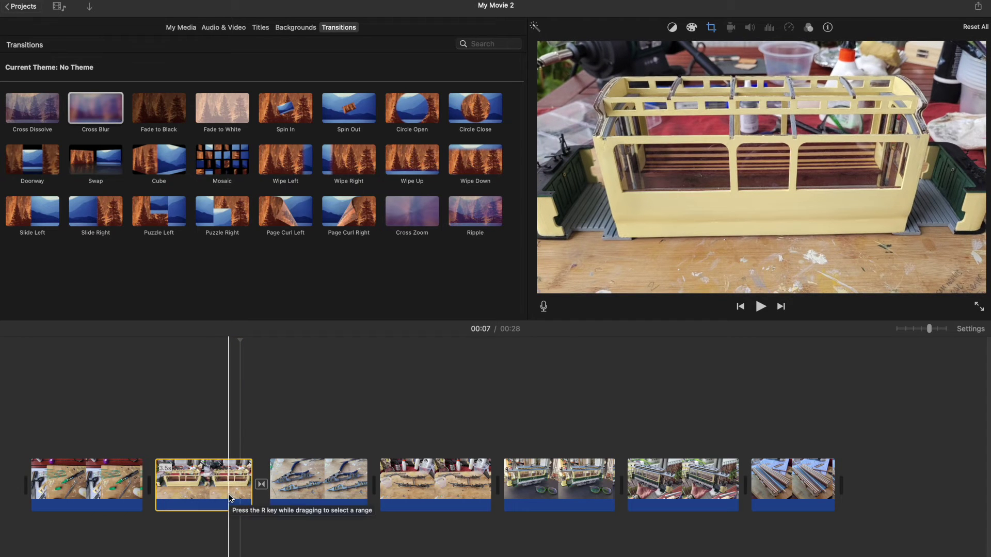
pyautogui.click(211, 489)
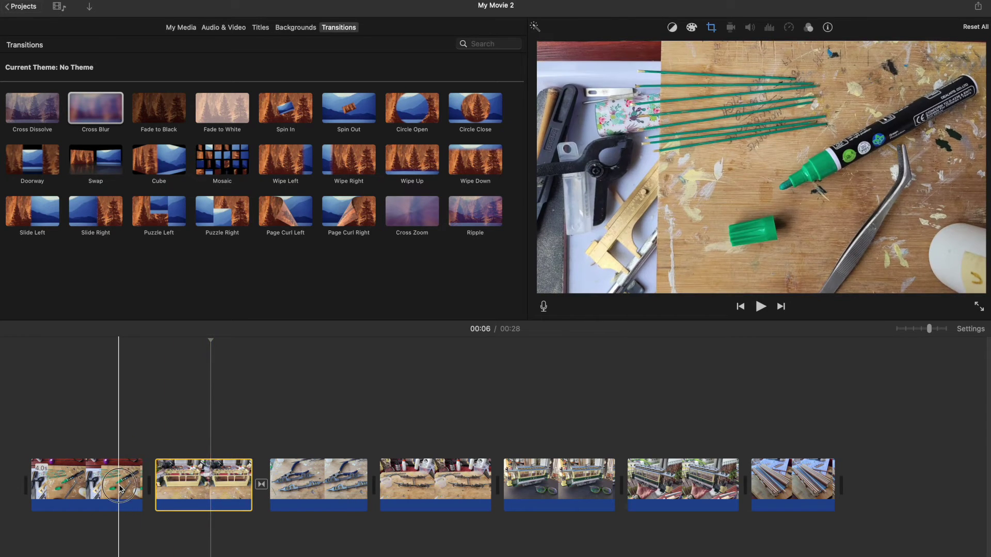
pyautogui.click(119, 488)
pyautogui.click(189, 490)
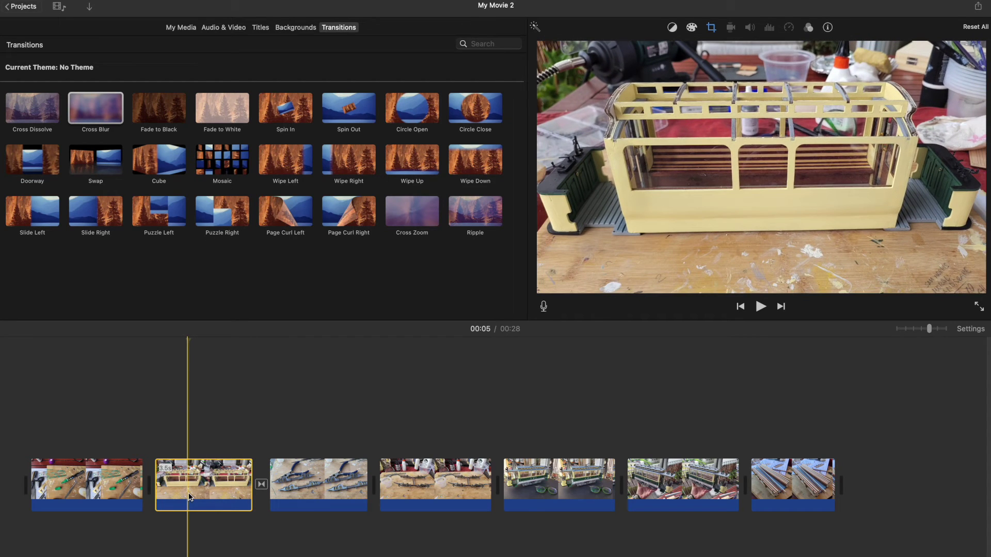
# Show the Ken Burns framing for the first photo of pens on the board
pyautogui.click(109, 487)
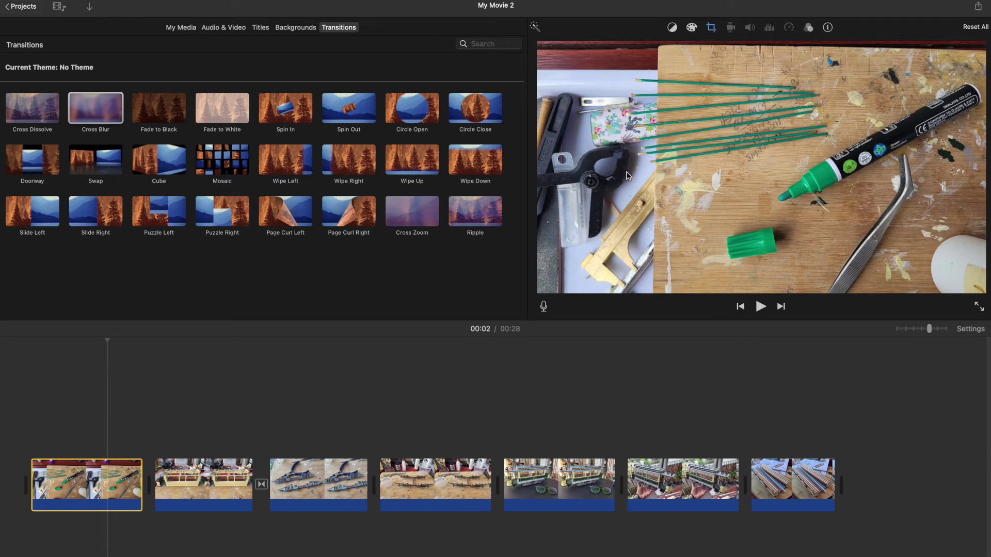
pyautogui.click(712, 29)
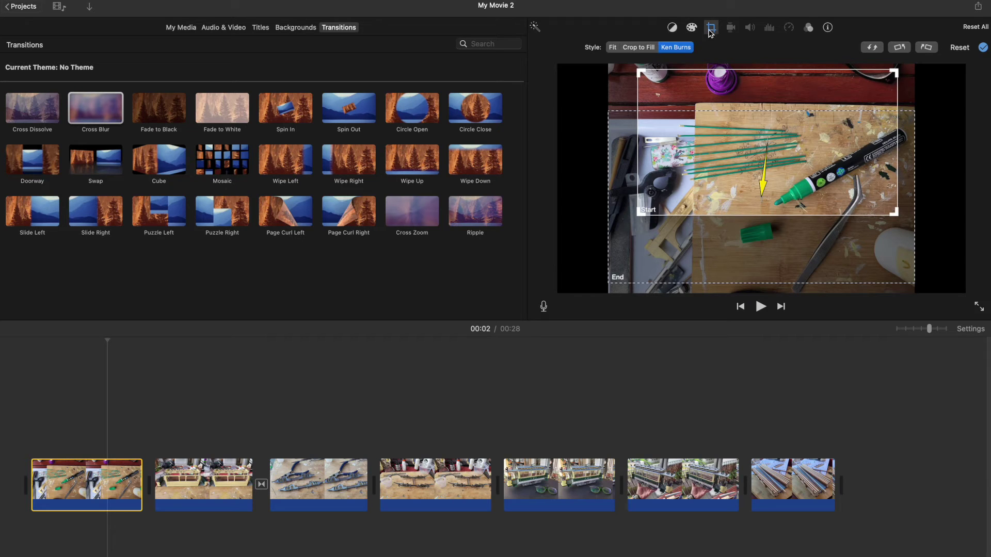
pyautogui.click(293, 408)
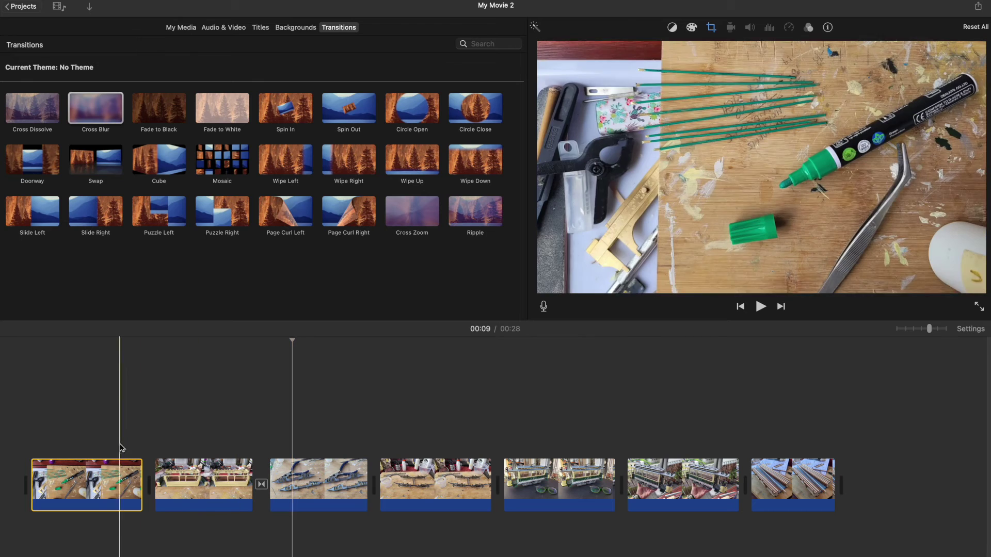
pyautogui.click(113, 493)
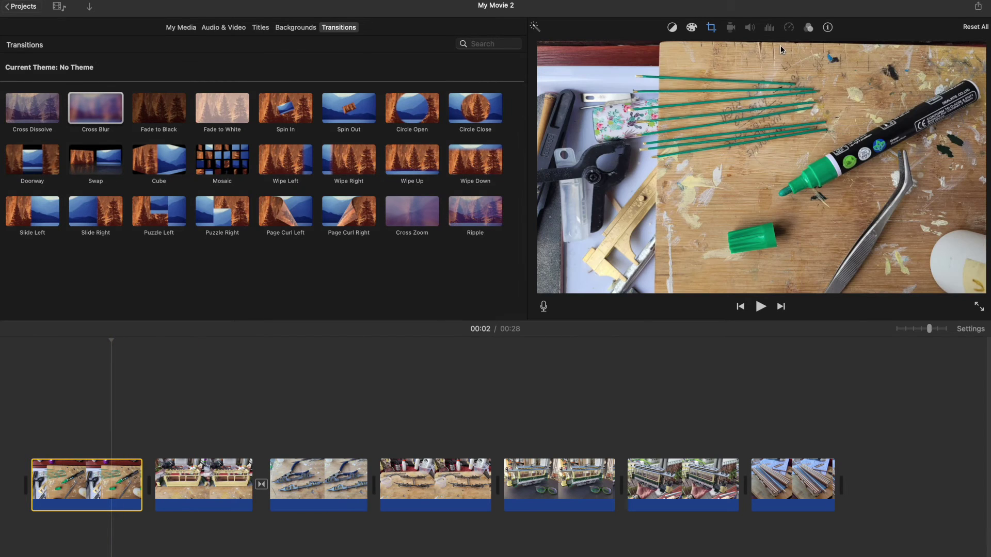
pyautogui.click(712, 28)
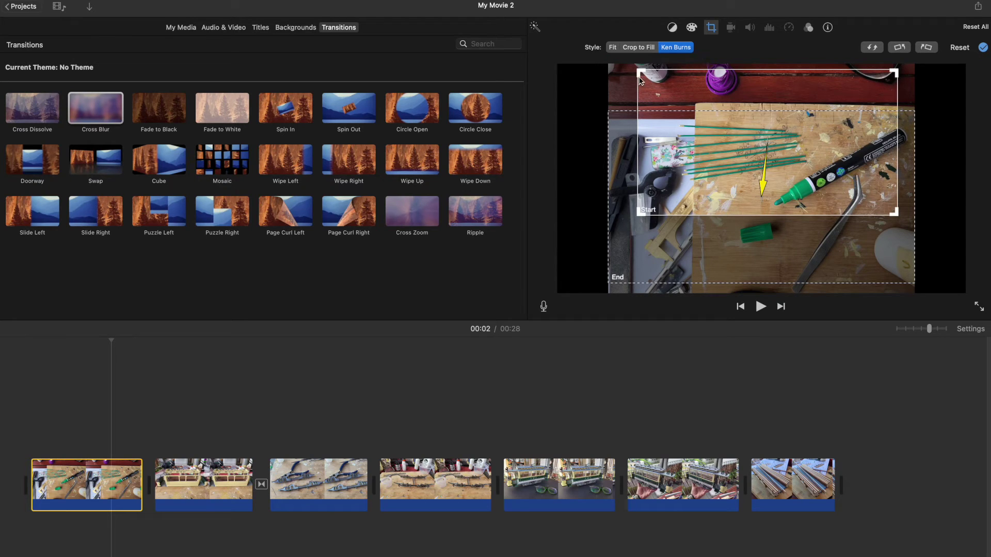
# Reselect the first photo and switch its Ken Burns framing to the End frame
pyautogui.click(616, 124)
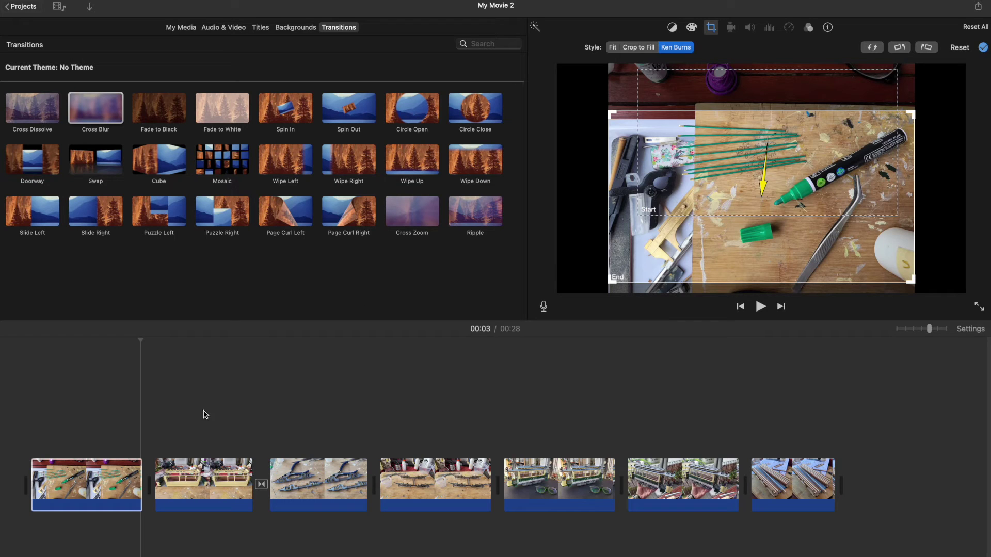
pyautogui.click(101, 478)
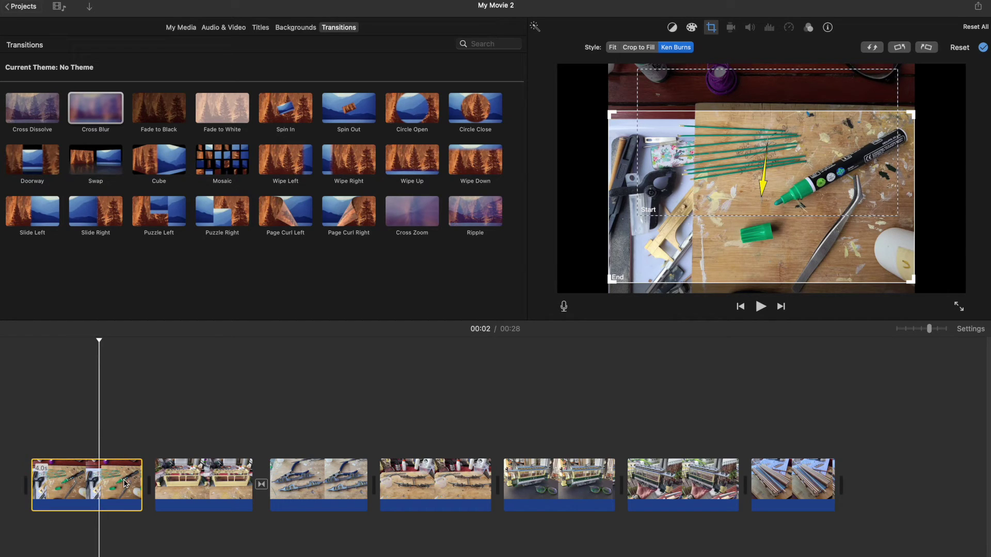
pyautogui.click(226, 495)
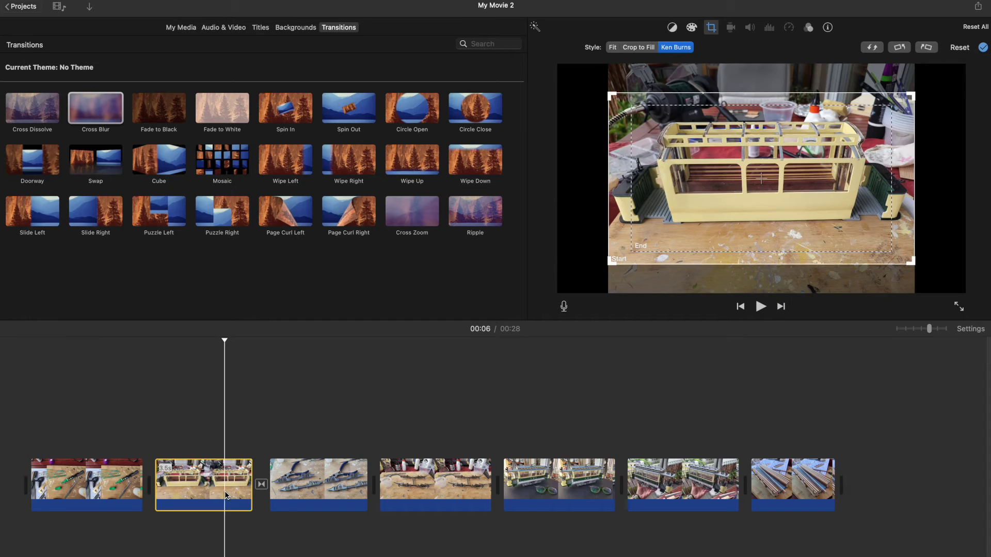
pyautogui.click(129, 500)
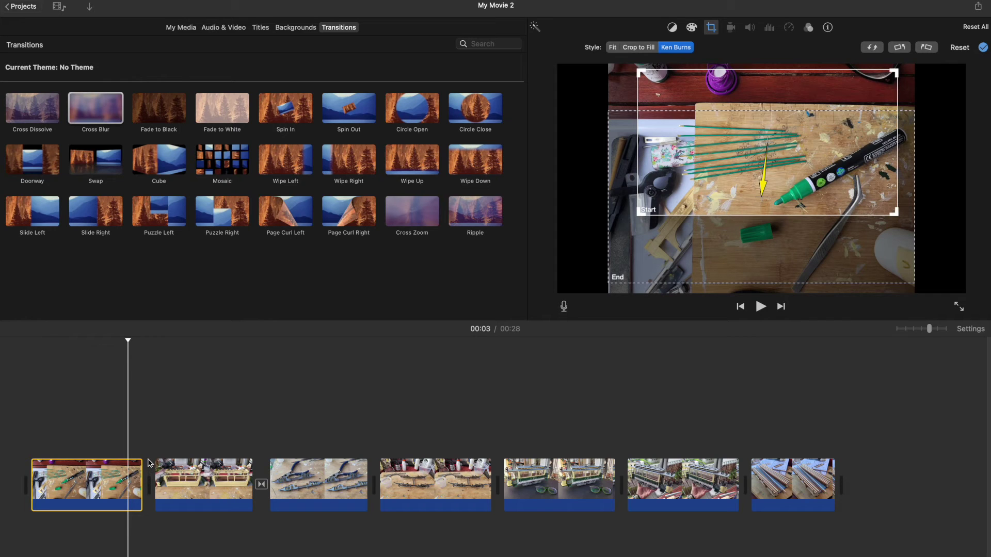
pyautogui.click(627, 124)
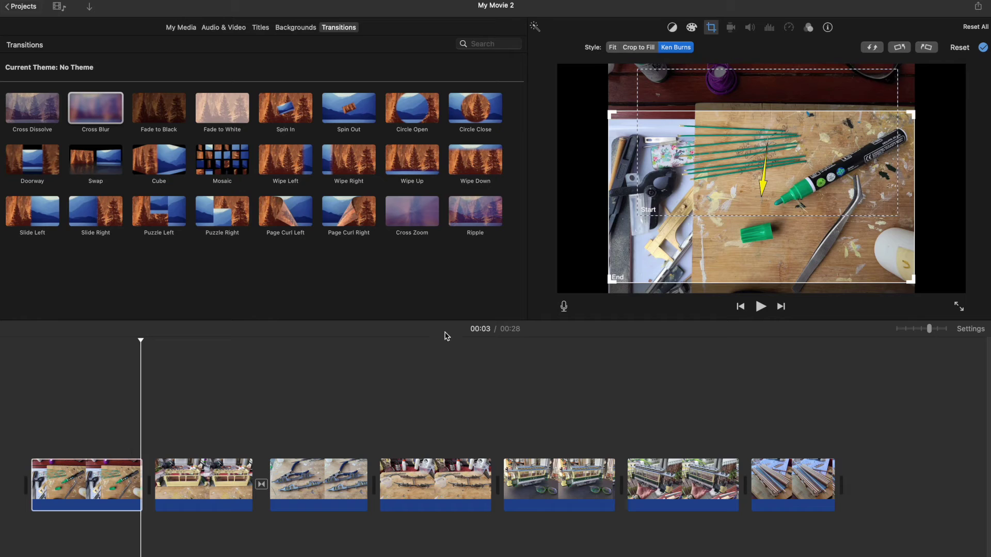
pyautogui.click(613, 93)
pyautogui.click(88, 488)
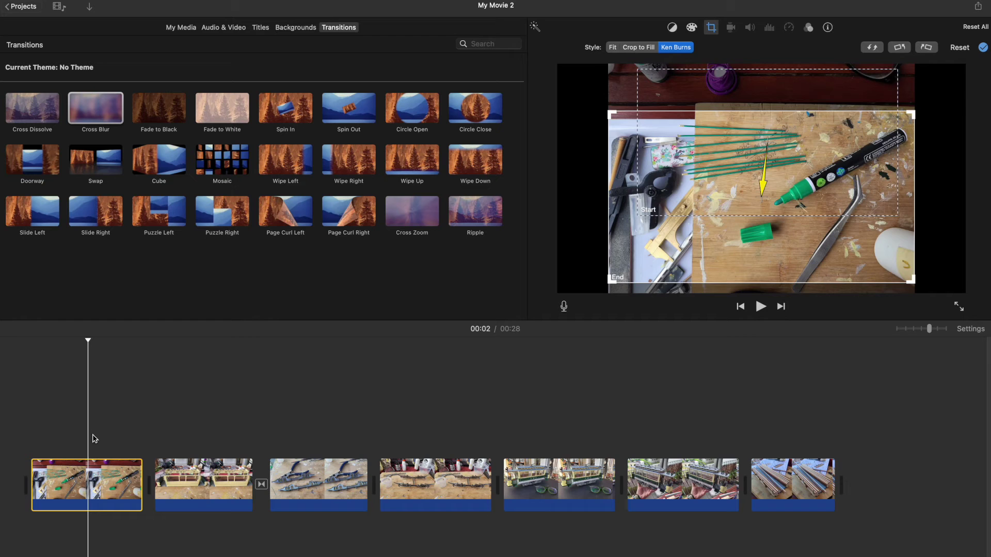
# Place the playhead right after the first photo and paste its copy there, making 00:32
pyautogui.press('Down')
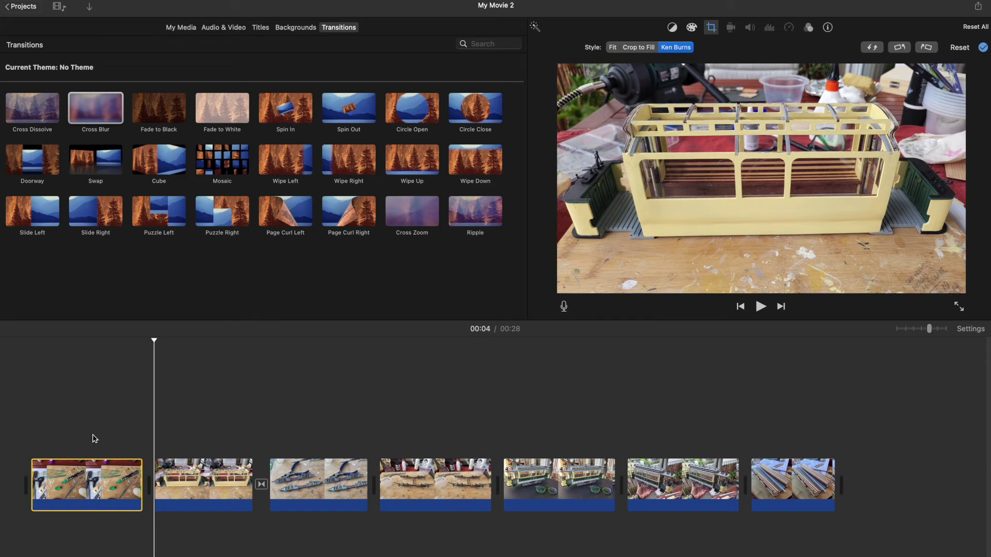
pyautogui.press('Down')
pyautogui.press('Down')
pyautogui.press('Down')
pyautogui.press('Down')
pyautogui.press('Down')
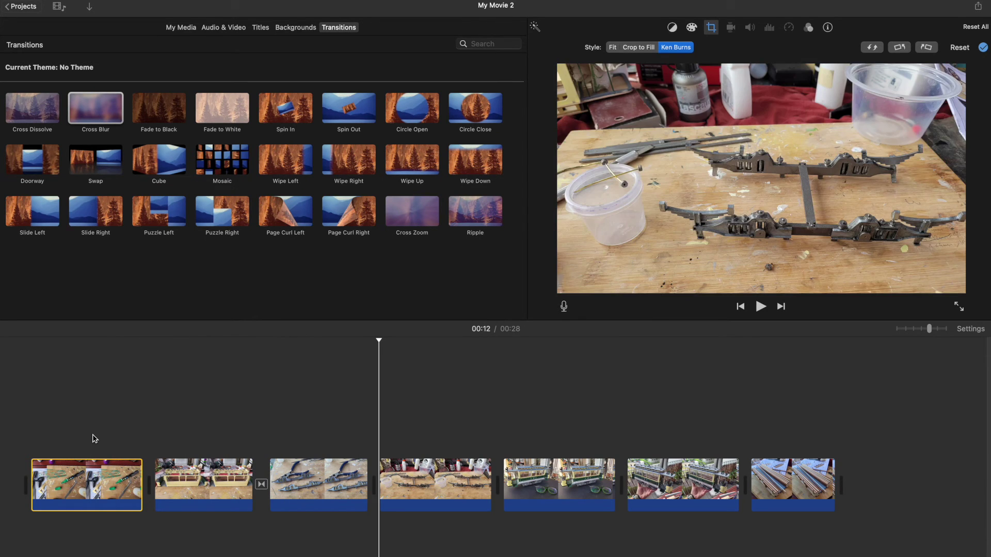
pyautogui.press('Up')
pyautogui.press('Up')
pyautogui.press('Up')
pyautogui.press('Up')
pyautogui.press('Up')
pyautogui.press('Up')
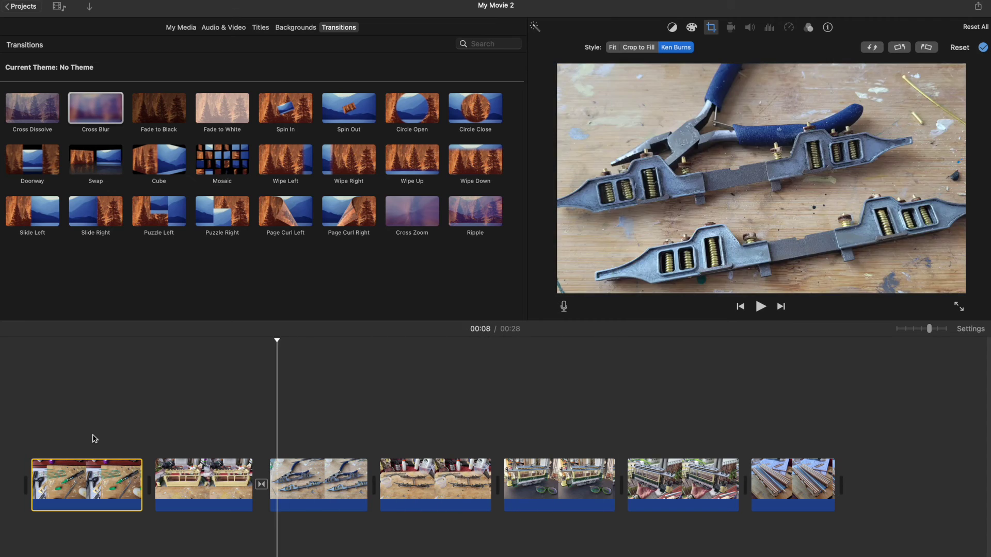
pyautogui.press('Down')
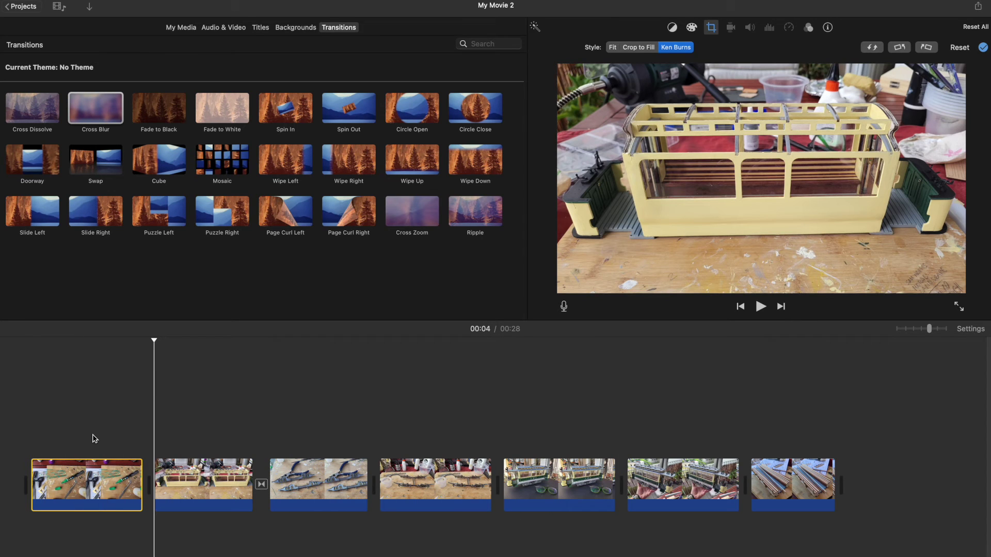
pyautogui.press('super+v')
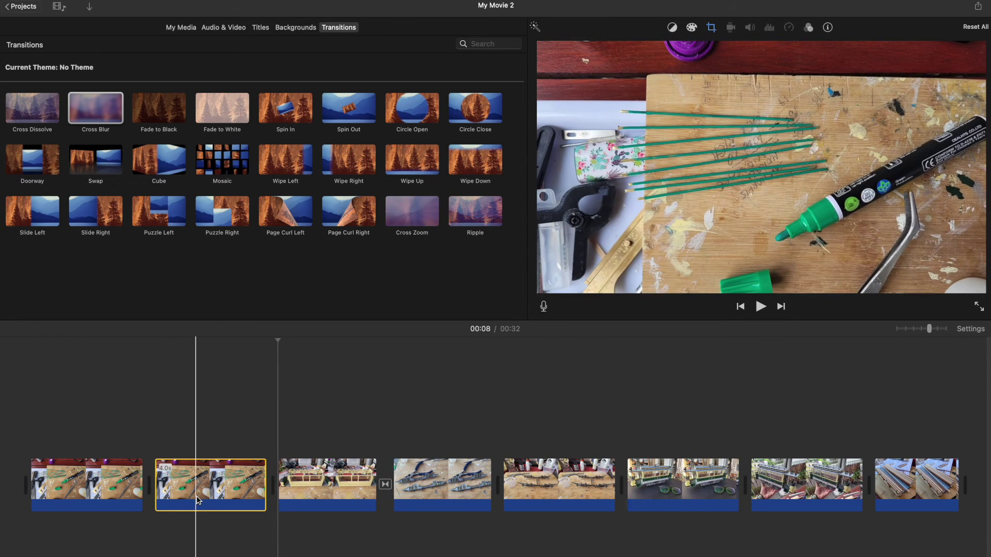
# Set the duplicated pens photo clip's duration to 1.0 second
pyautogui.click(94, 496)
pyautogui.click(194, 486)
pyautogui.click(110, 481)
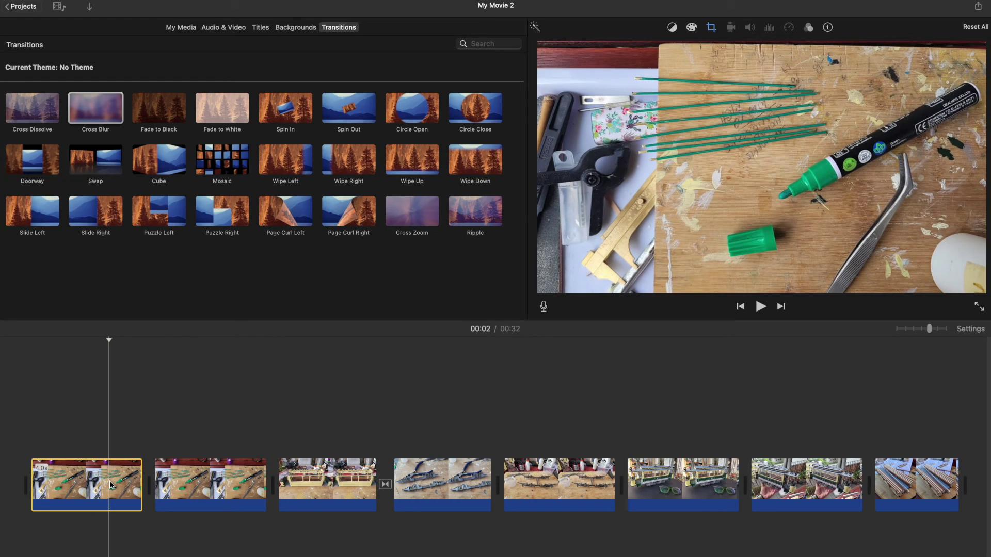
pyautogui.click(181, 492)
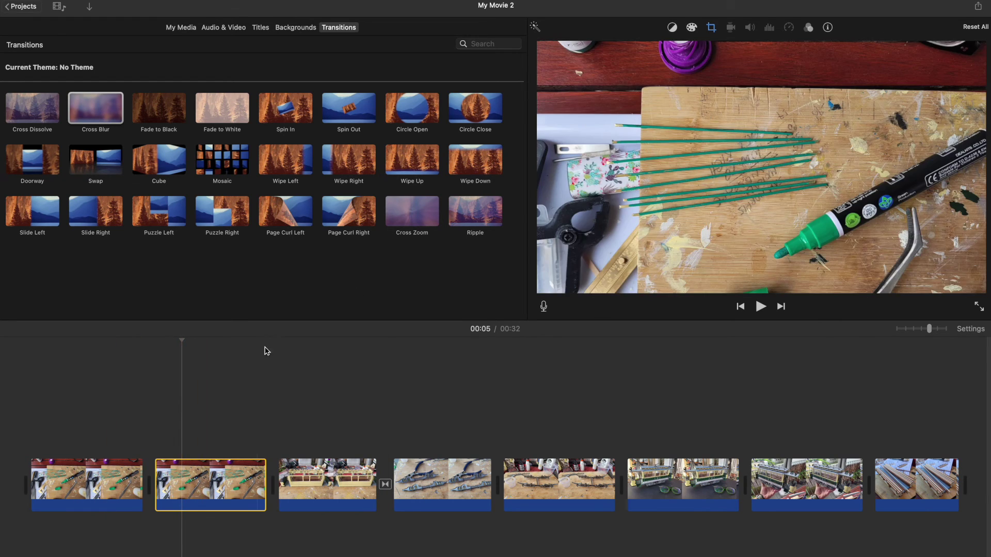
pyautogui.click(711, 27)
pyautogui.click(715, 31)
pyautogui.click(711, 28)
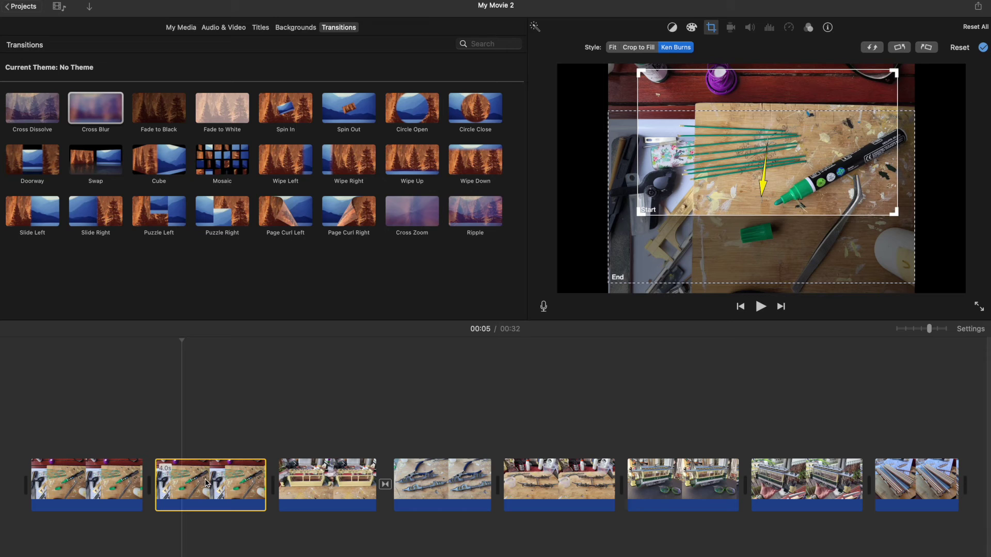
pyautogui.click(827, 27)
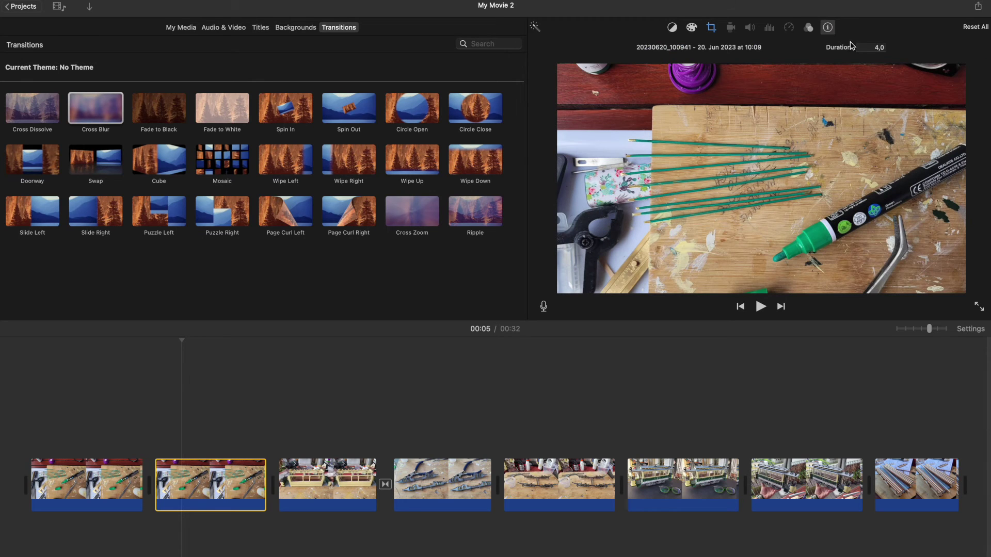
pyautogui.click(871, 47)
pyautogui.write('1')
pyautogui.press('Return')
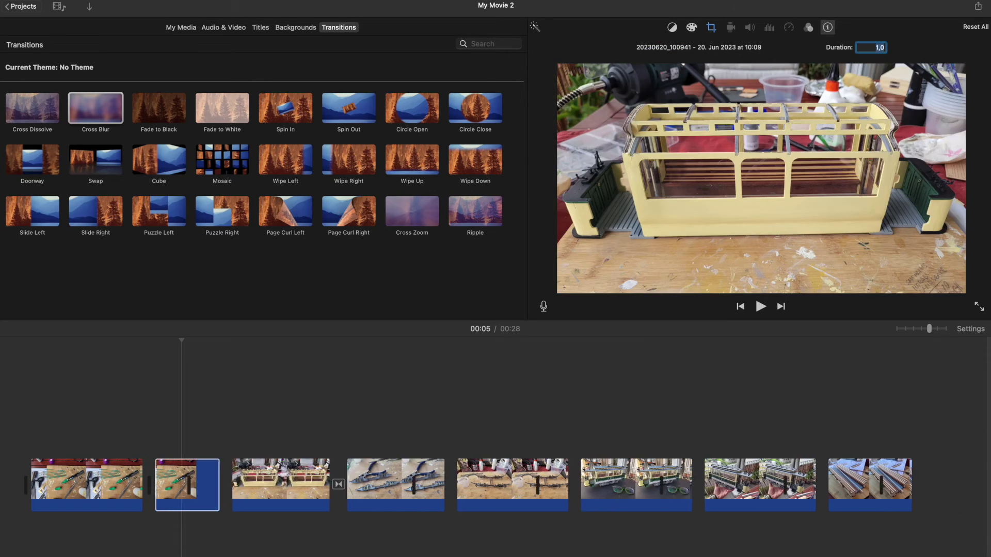
# Swap the one-second clip's Ken Burns start and end, then switch it to Crop to Fill
pyautogui.click(710, 30)
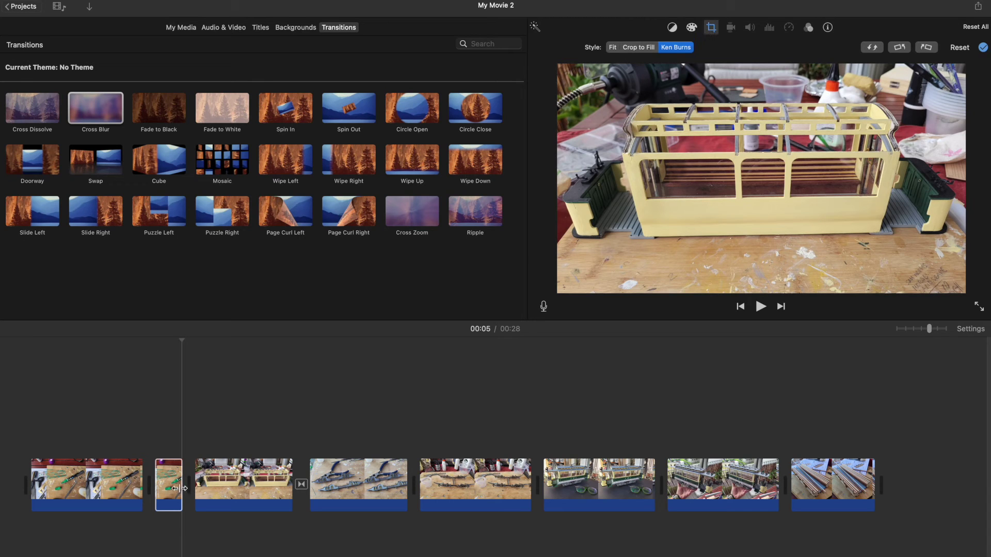
pyautogui.click(172, 489)
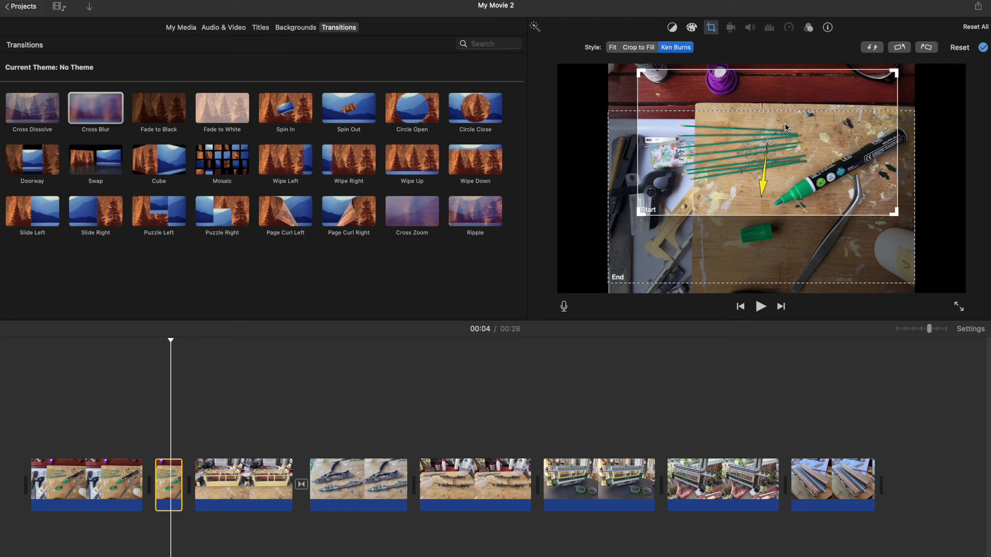
pyautogui.click(871, 55)
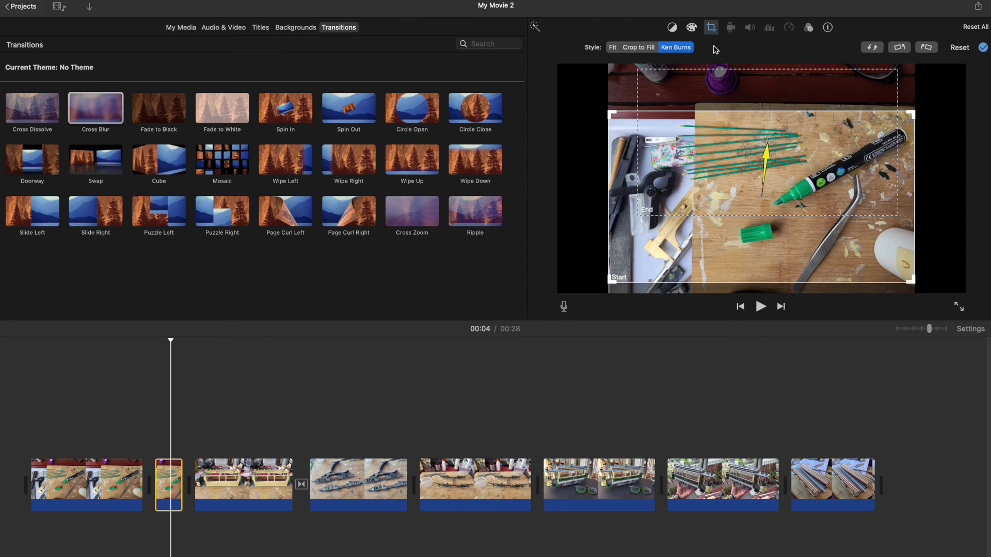
pyautogui.click(640, 47)
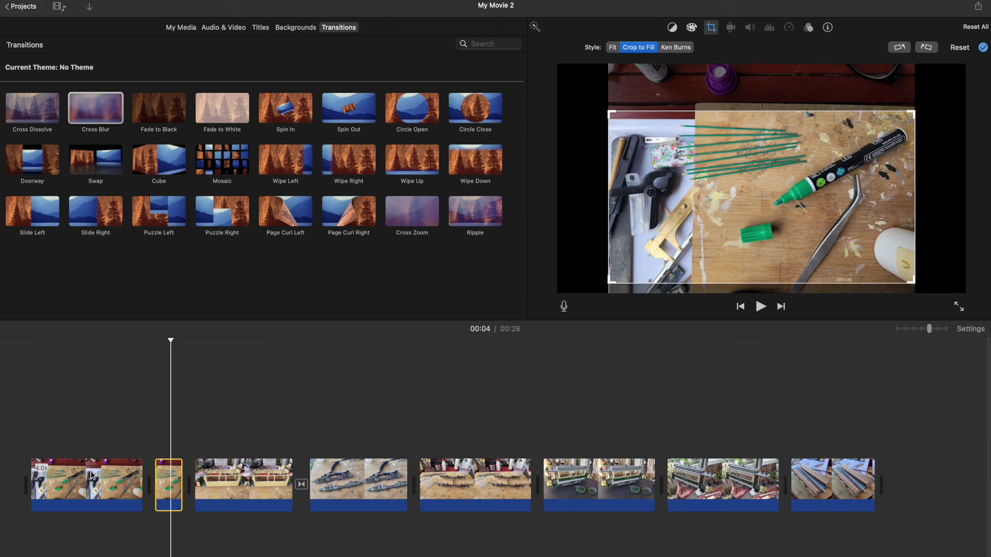
# Play the first photo into the one-second still, then replay the opening clips
pyautogui.click(116, 477)
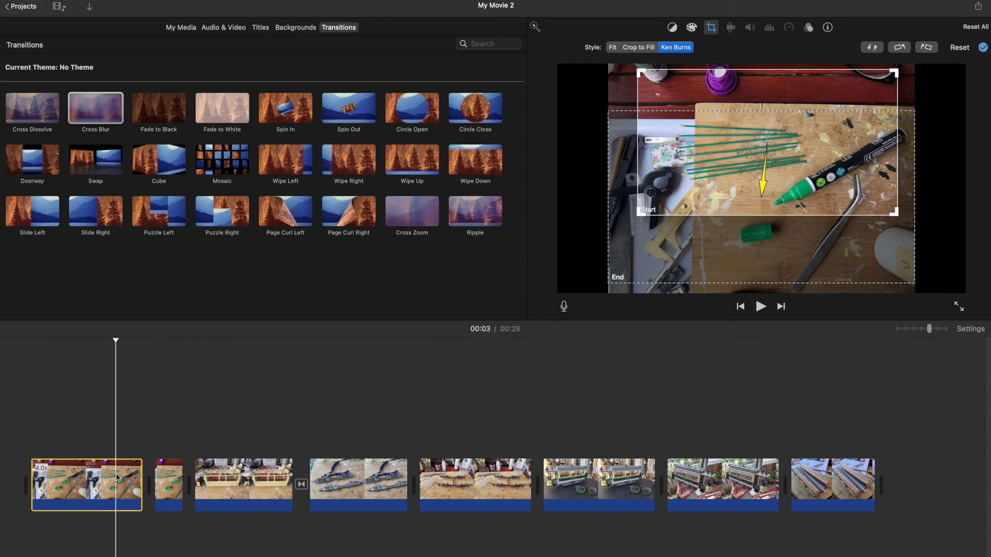
pyautogui.press('space')
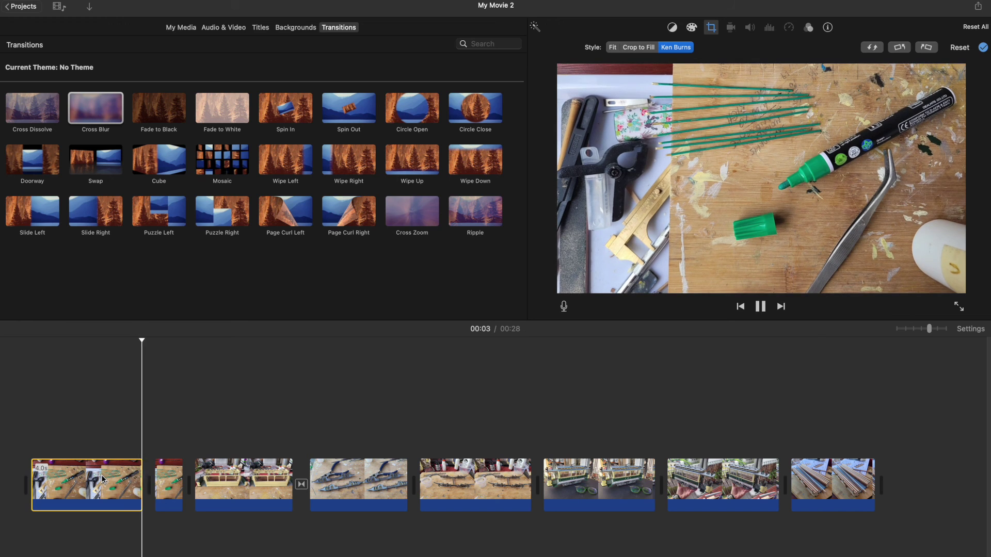
pyautogui.click(163, 482)
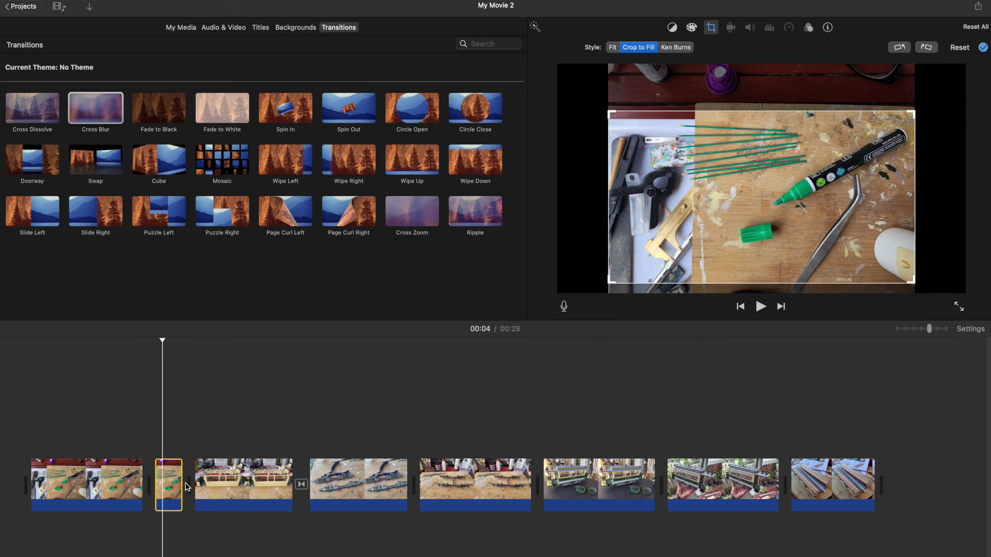
pyautogui.click(119, 481)
pyautogui.press('space')
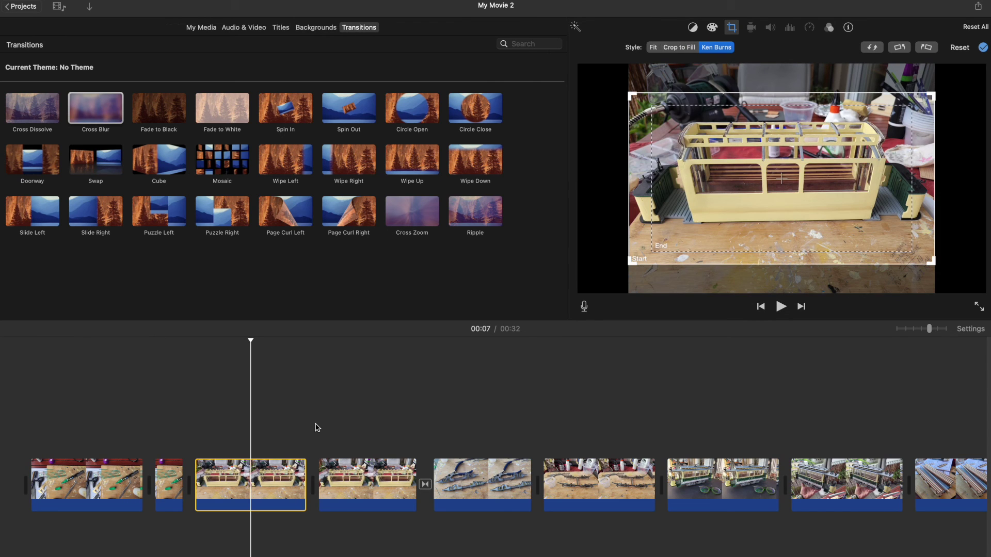
# Duplicate the last wooden-strips photo at the timeline end and swap the copy's Ken Burns start and end
pyautogui.hscroll(10, 584, 420)
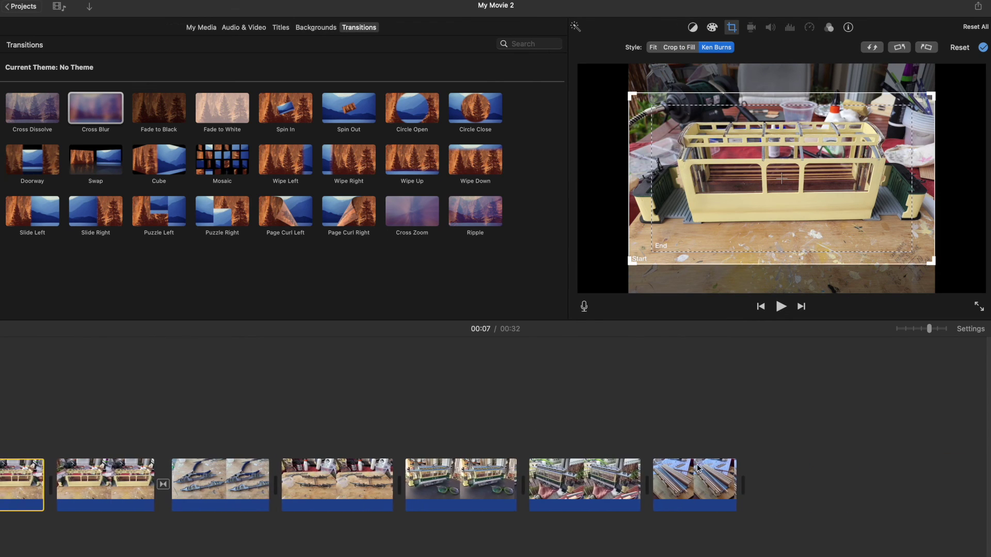
pyautogui.click(695, 482)
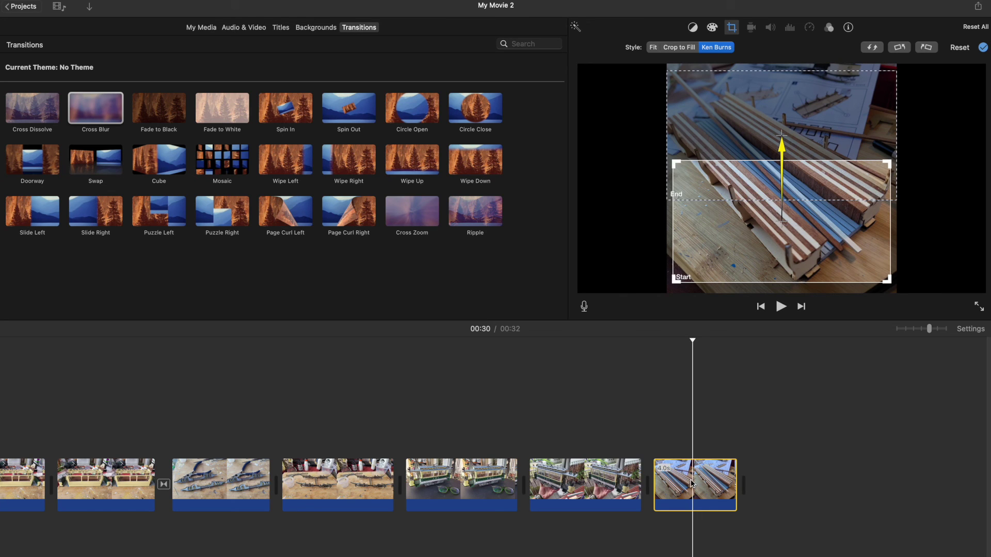
pyautogui.press('super+v')
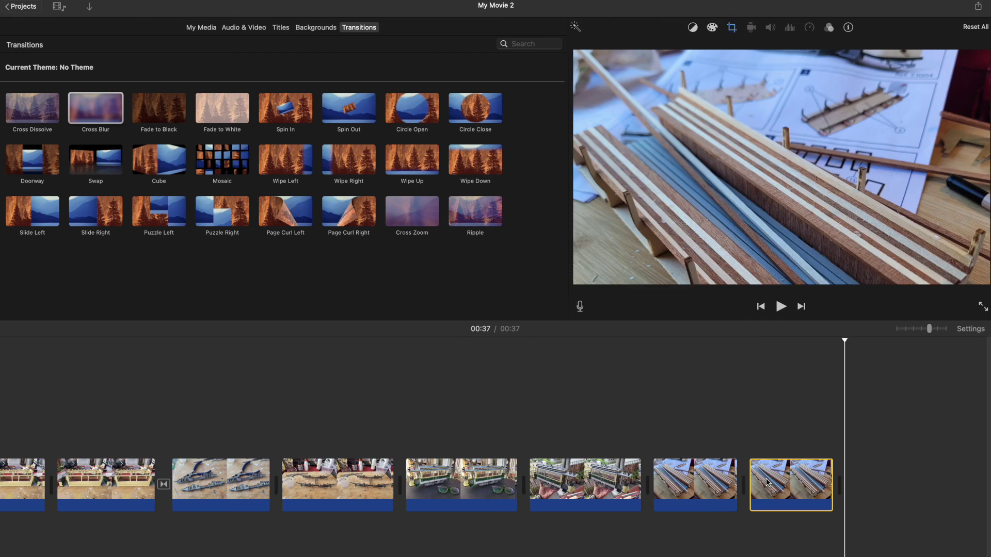
pyautogui.click(794, 516)
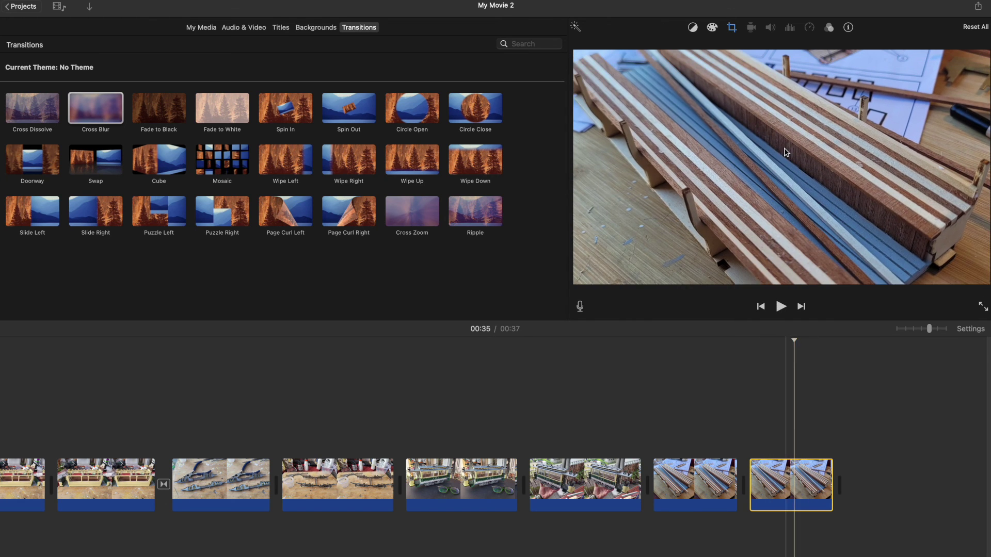
pyautogui.click(734, 29)
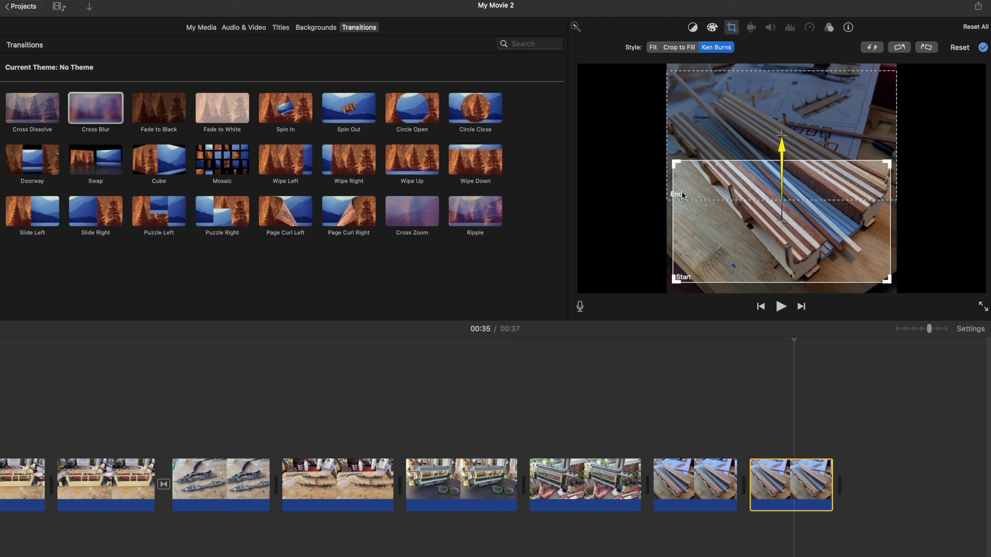
pyautogui.click(870, 49)
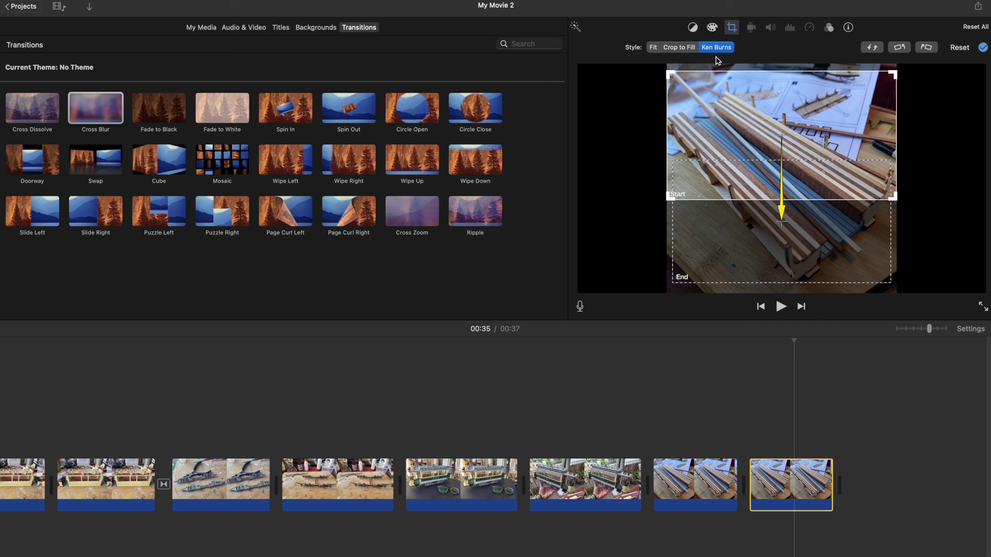
# Set the final copy to Crop to Fill with a 1-second duration, then play from the last photo
pyautogui.click(691, 50)
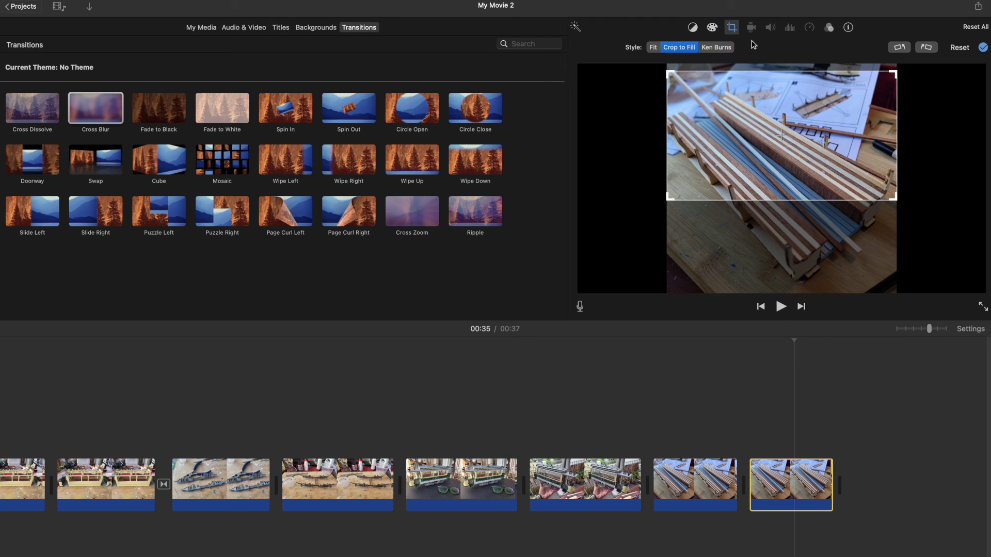
pyautogui.click(848, 27)
pyautogui.click(912, 48)
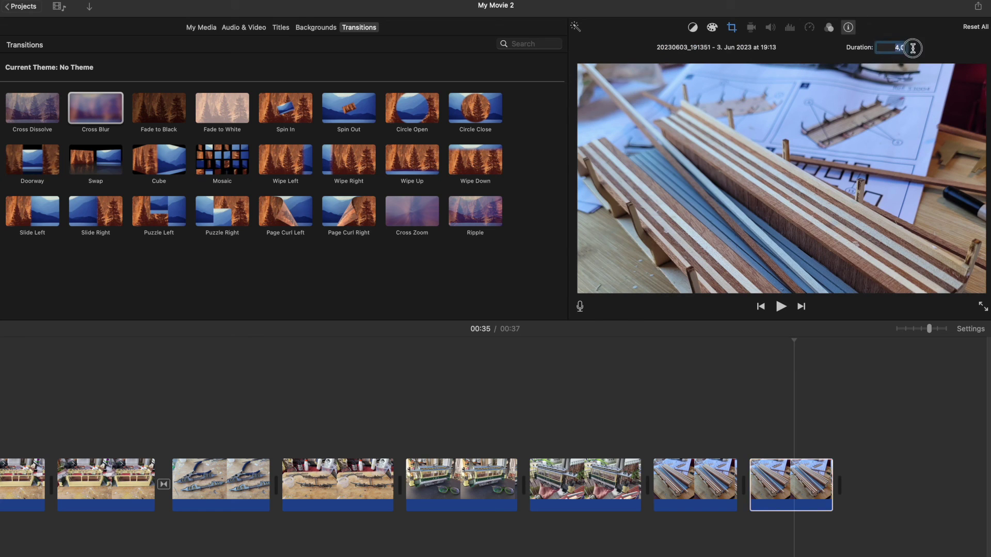
pyautogui.write('1')
pyautogui.press('Return')
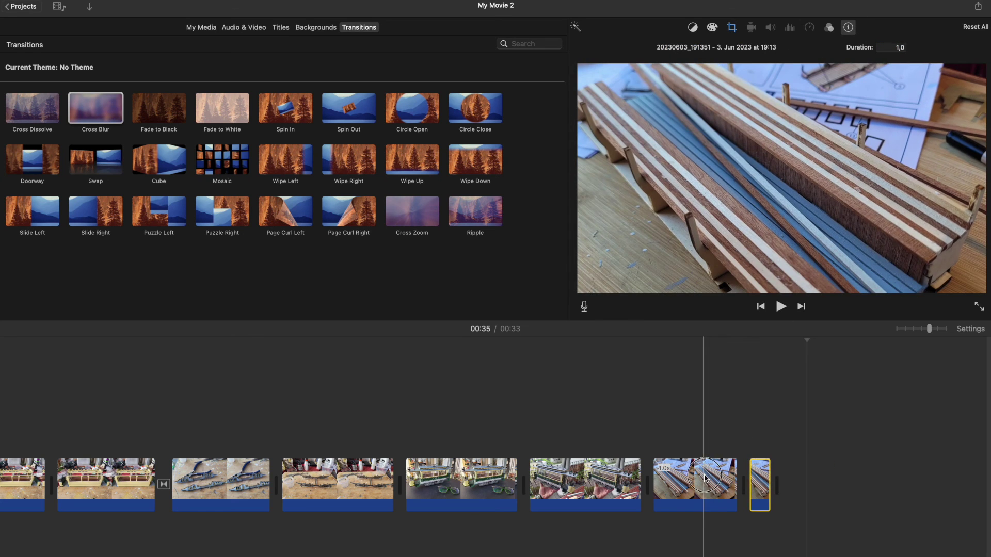
pyautogui.click(704, 478)
pyautogui.press('space')
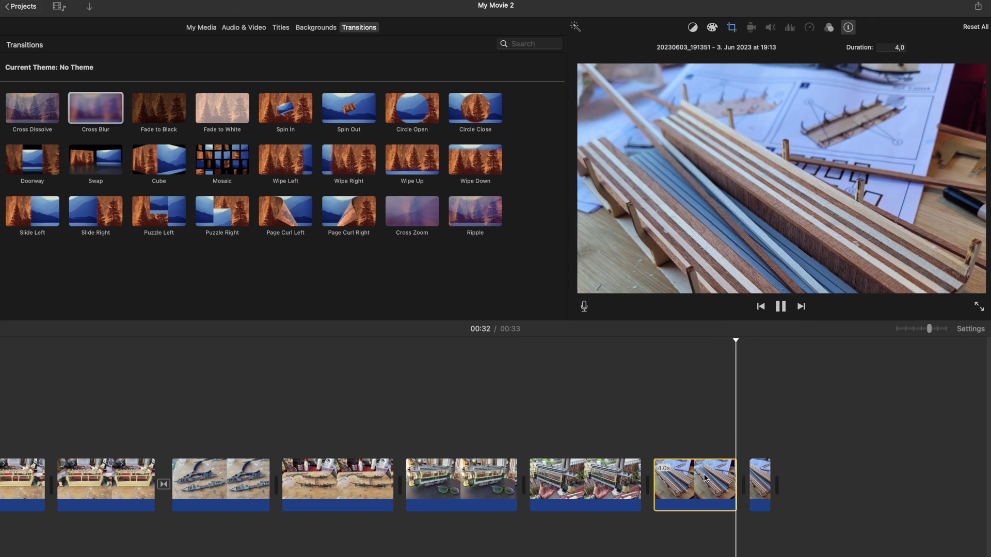